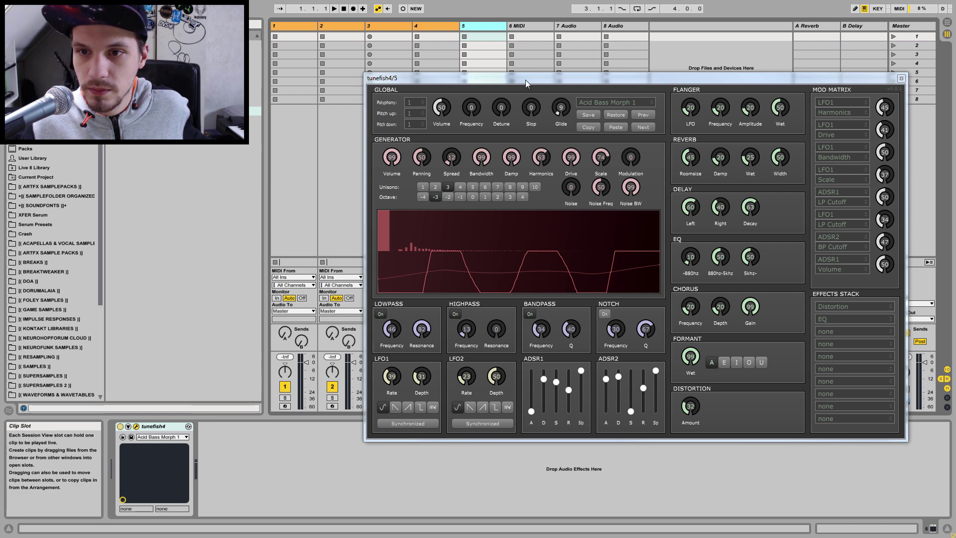
# Step: Move the tunefish4 window up to reveal the mixer and arm track 5 for recording
pyautogui.moveTo(525, 80); pyautogui.dragTo(535, 0)
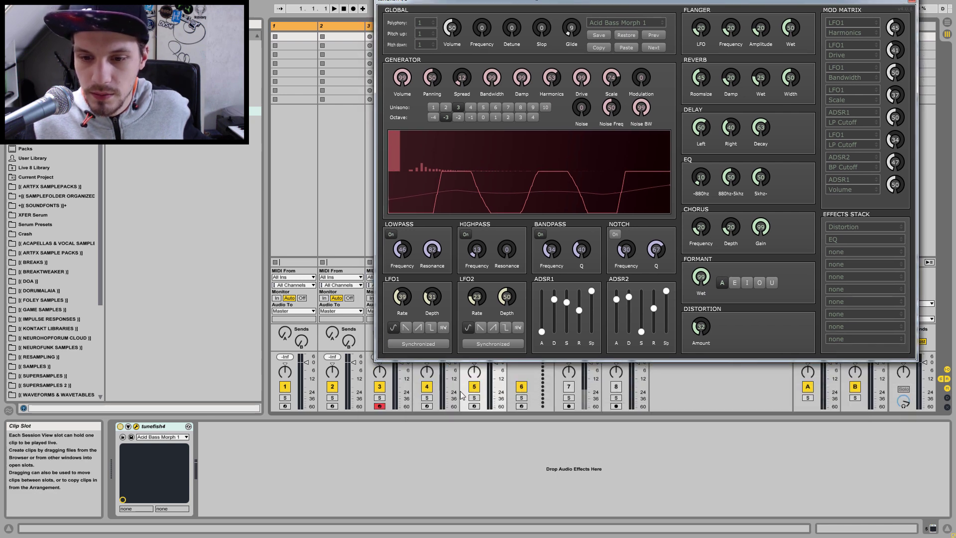
pyautogui.click(474, 405)
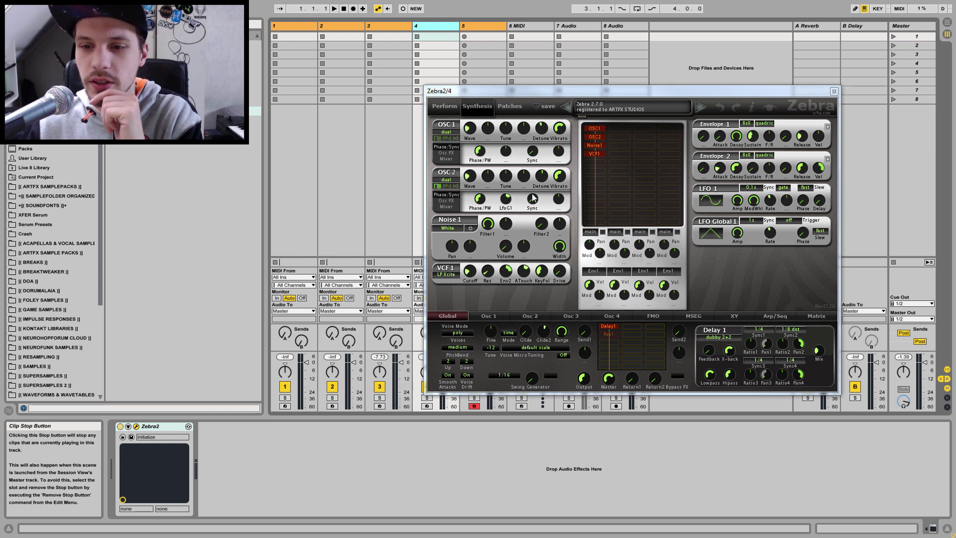
# Step: On Zebra2's Osc 1 page, switch WaveForm to GeoBlend and back to GeoMorph
pyautogui.click(489, 317)
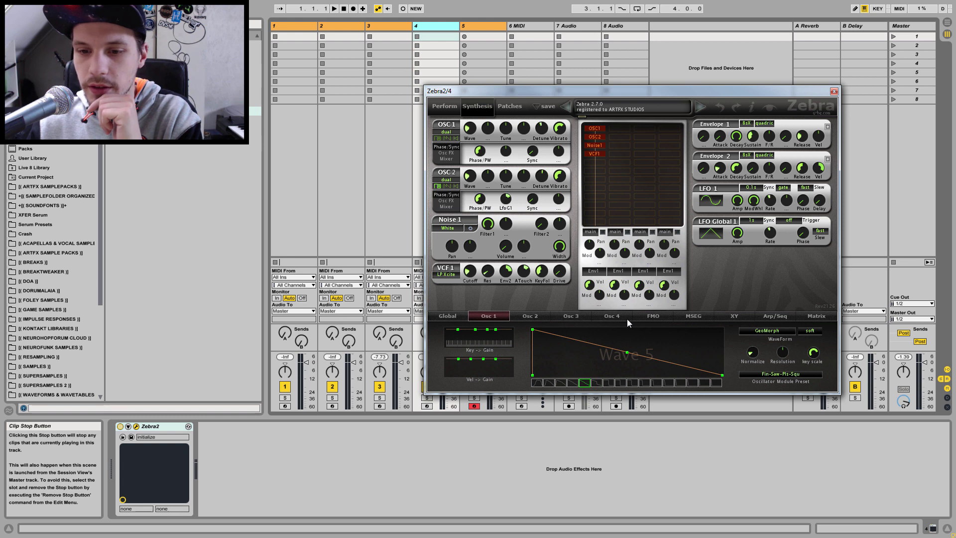
pyautogui.click(769, 332)
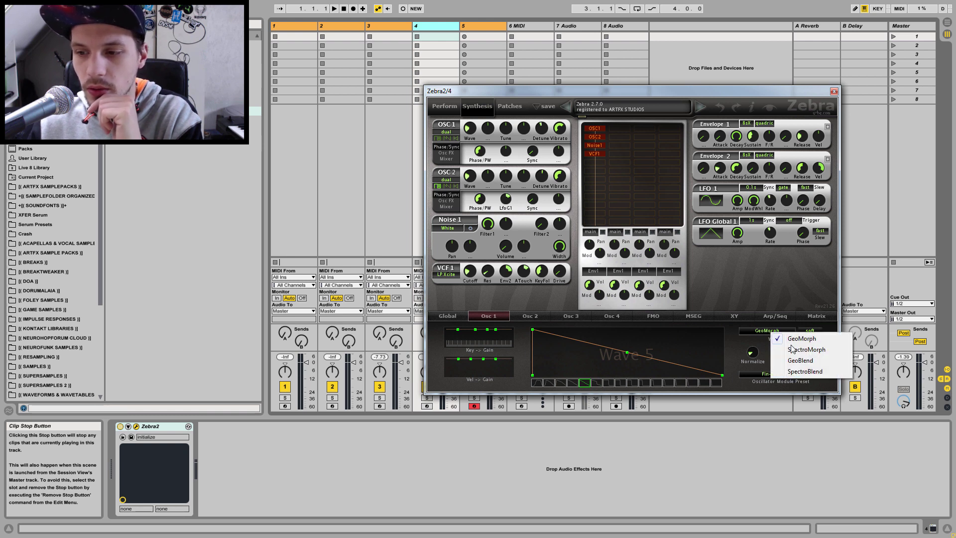
pyautogui.click(796, 359)
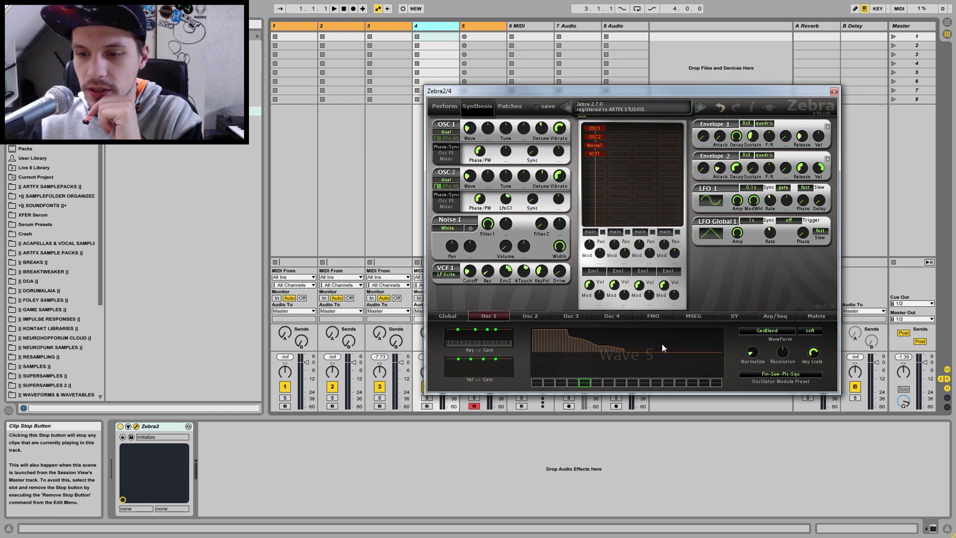
pyautogui.click(774, 332)
pyautogui.click(797, 339)
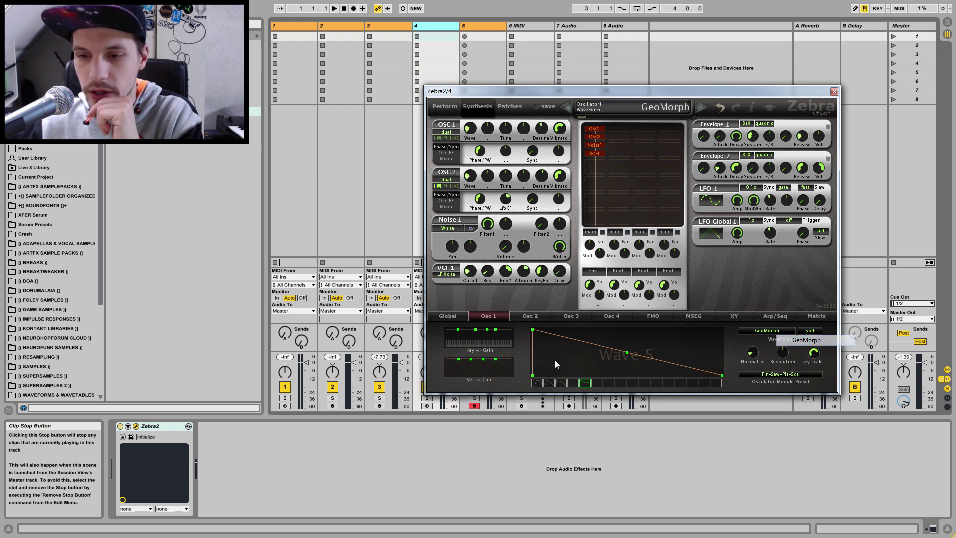
# Step: Insert and drag new waveform points to draw a custom zigzag wave
pyautogui.rightClick(578, 341)
pyautogui.click(583, 344)
pyautogui.moveTo(582, 343); pyautogui.dragTo(565, 373)
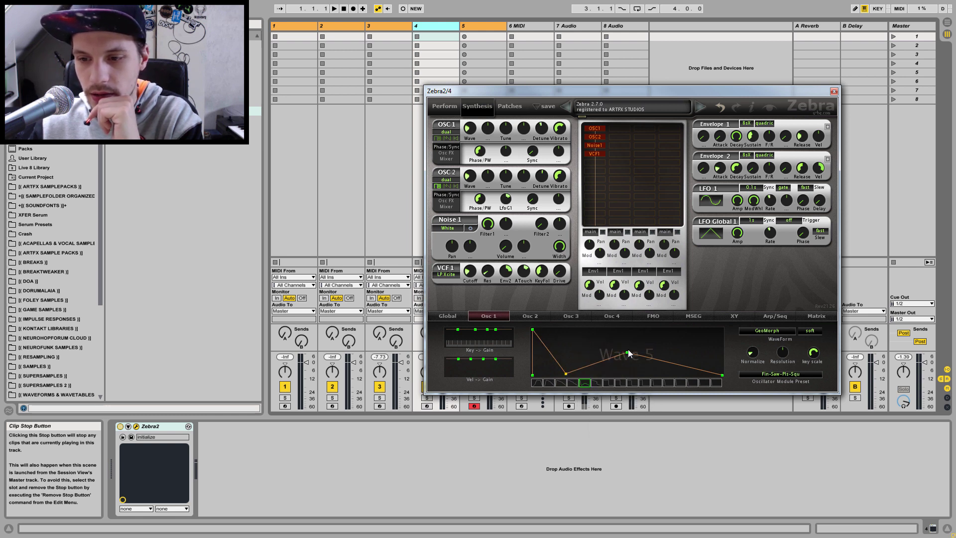
pyautogui.doubleClick(606, 333)
pyautogui.moveTo(627, 352); pyautogui.dragTo(670, 338)
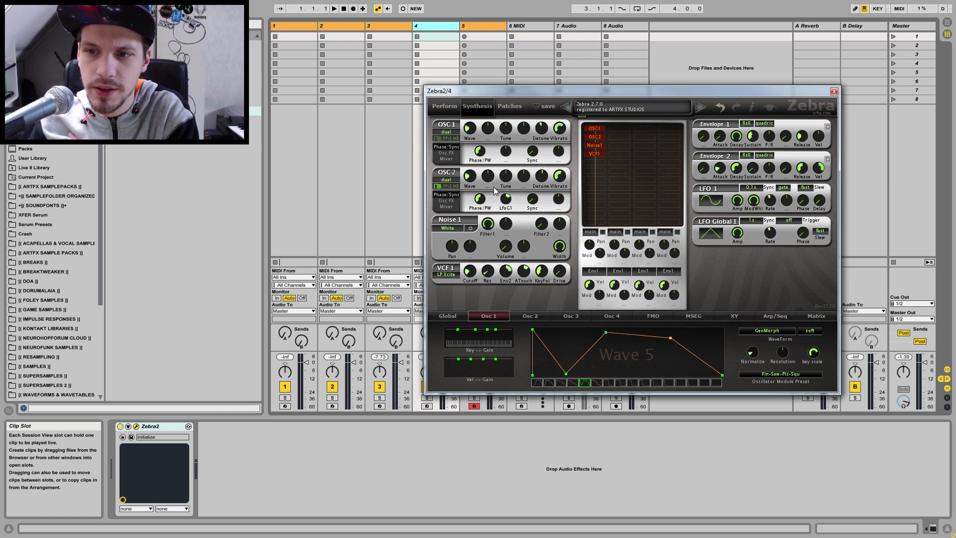
# Step: Browse the Osc FX types for OSC 1, leaving it set to none
pyautogui.click(446, 153)
pyautogui.click(479, 161)
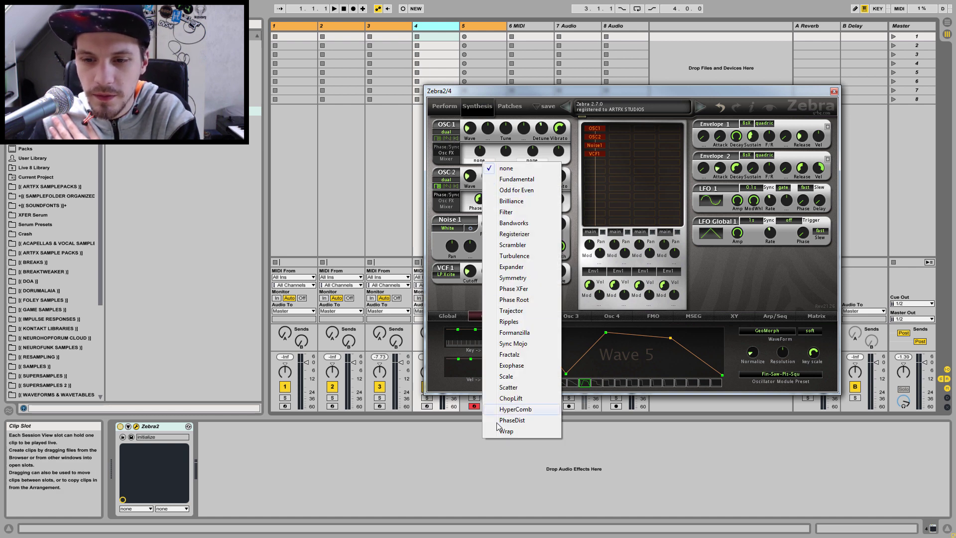
pyautogui.click(491, 153)
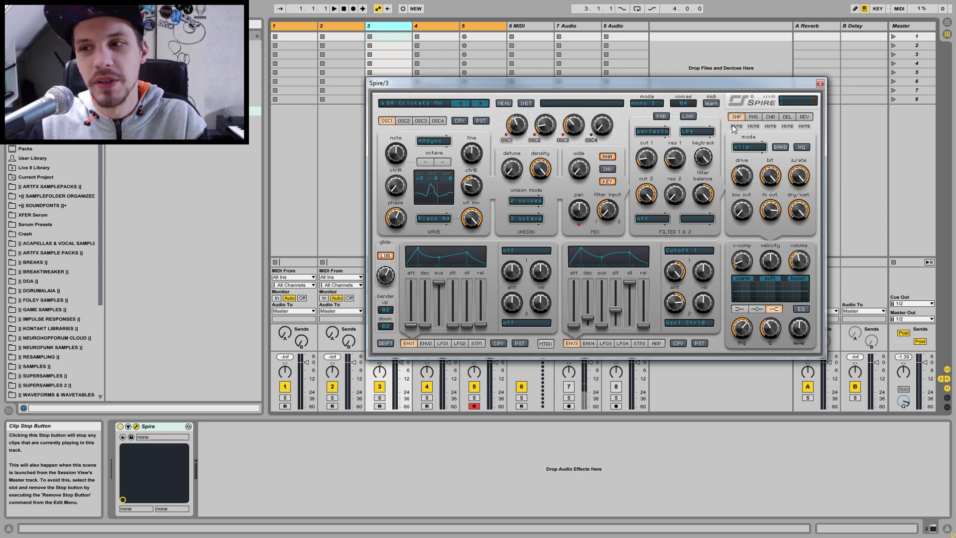
# Step: Set the phaser's stages mode to vowelLow on Spire's PHS effect page
pyautogui.click(753, 117)
pyautogui.click(751, 147)
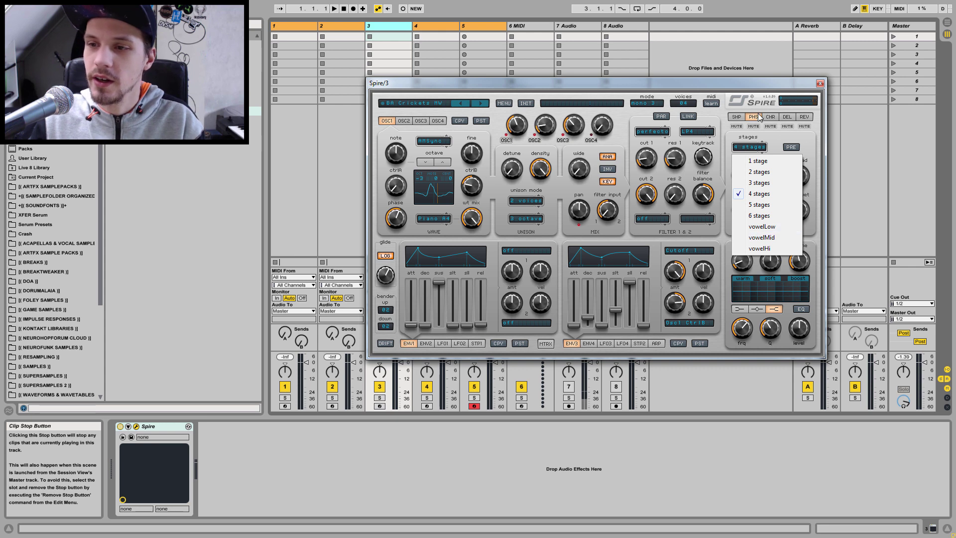
pyautogui.click(761, 227)
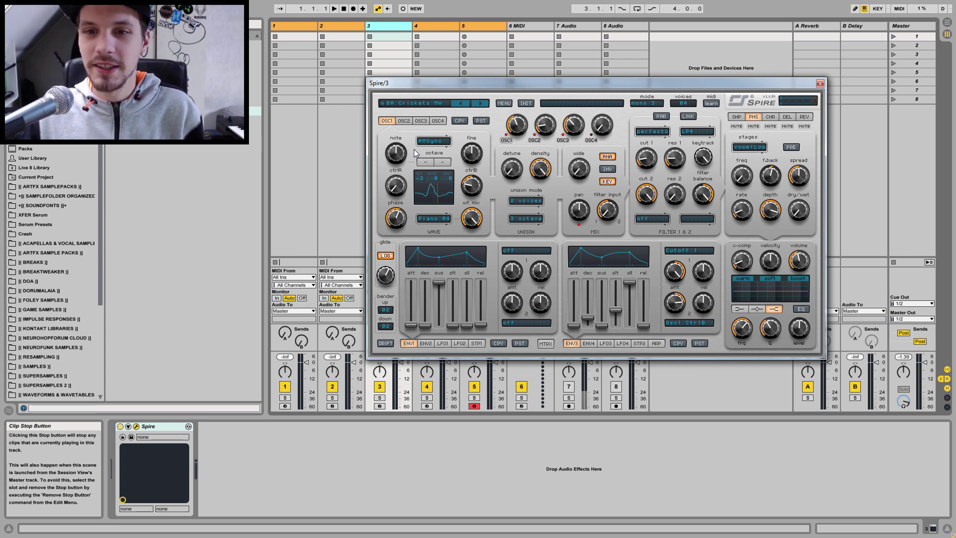
# Step: Try OSC1 wave modes AMSync, Classic and Noise, raising ctrlB to 30
pyautogui.moveTo(393, 149)
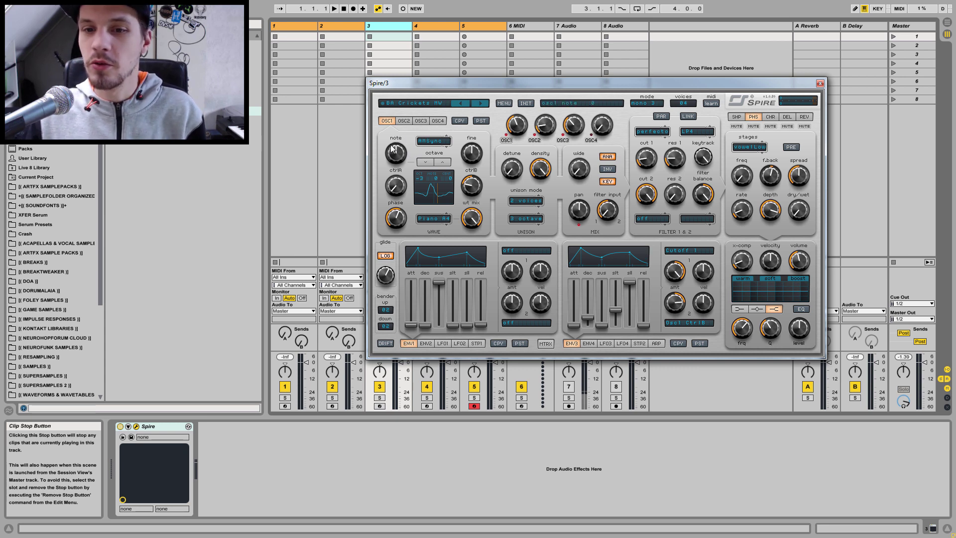
pyautogui.click(423, 140)
pyautogui.click(464, 139)
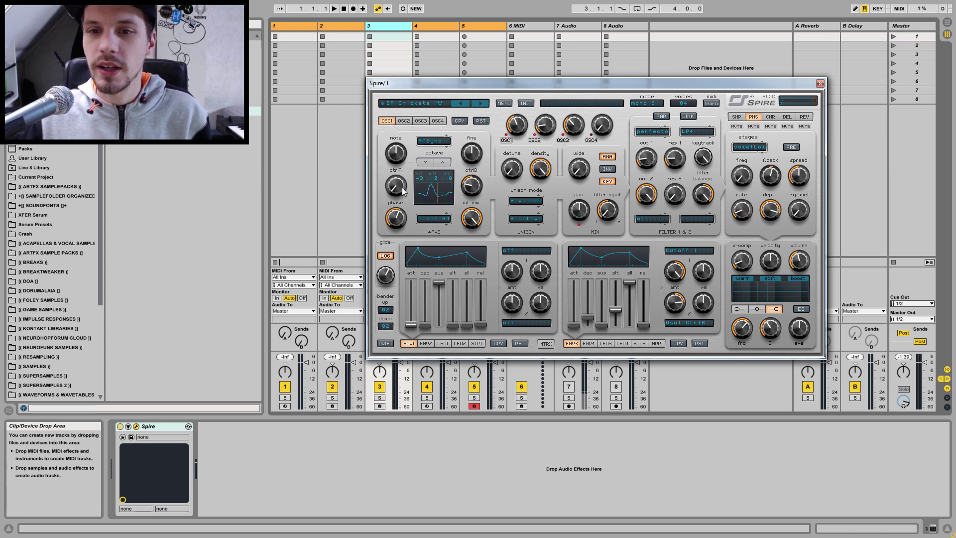
pyautogui.click(433, 141)
pyautogui.click(455, 155)
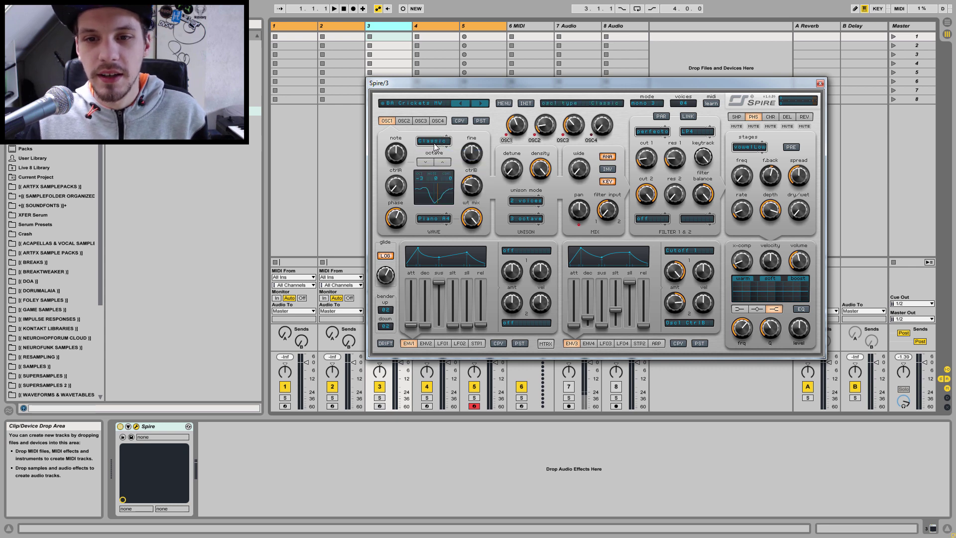
pyautogui.click(432, 141)
pyautogui.click(443, 155)
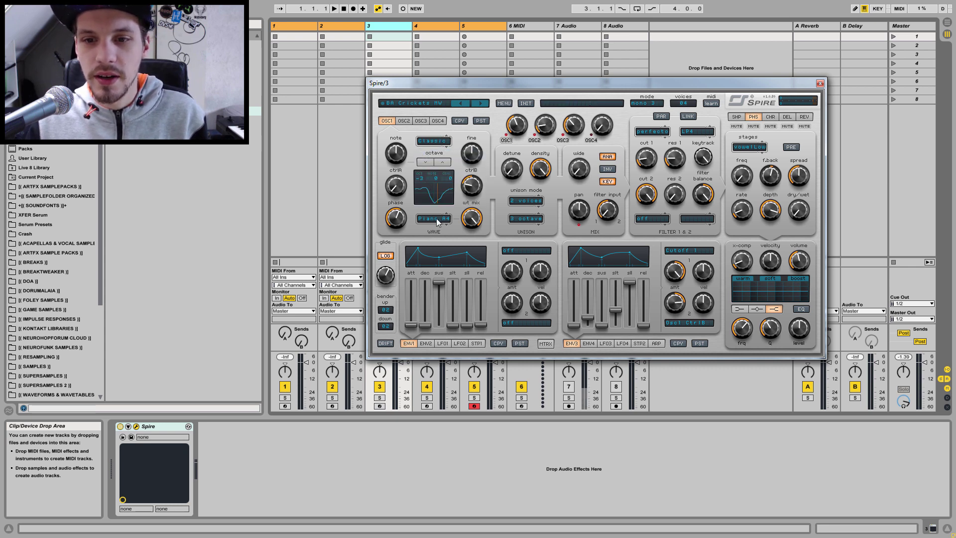
pyautogui.click(433, 218)
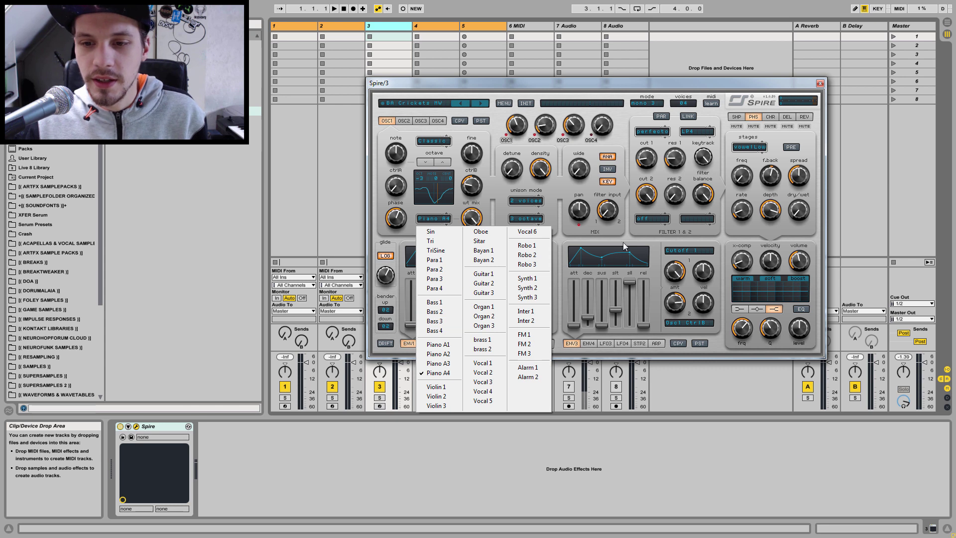
pyautogui.click(439, 141)
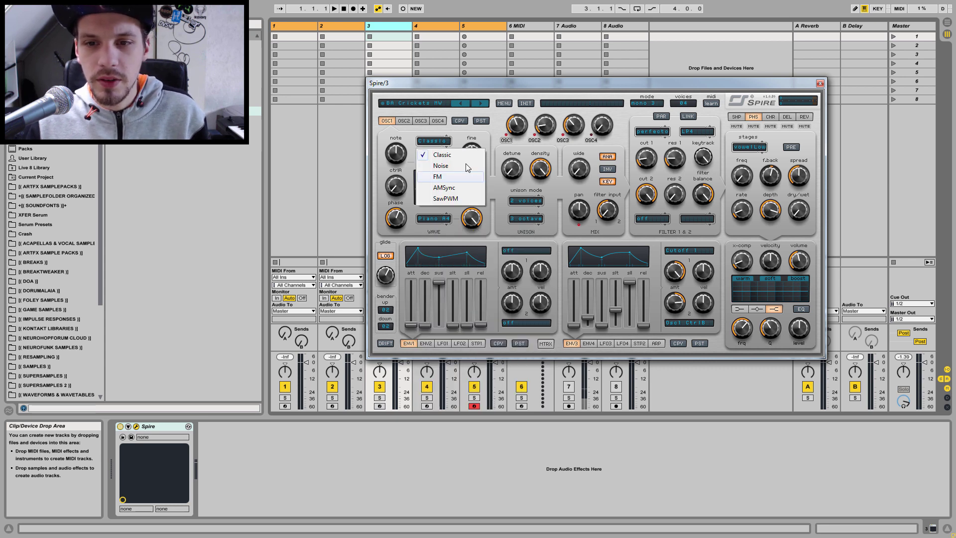
pyautogui.click(447, 166)
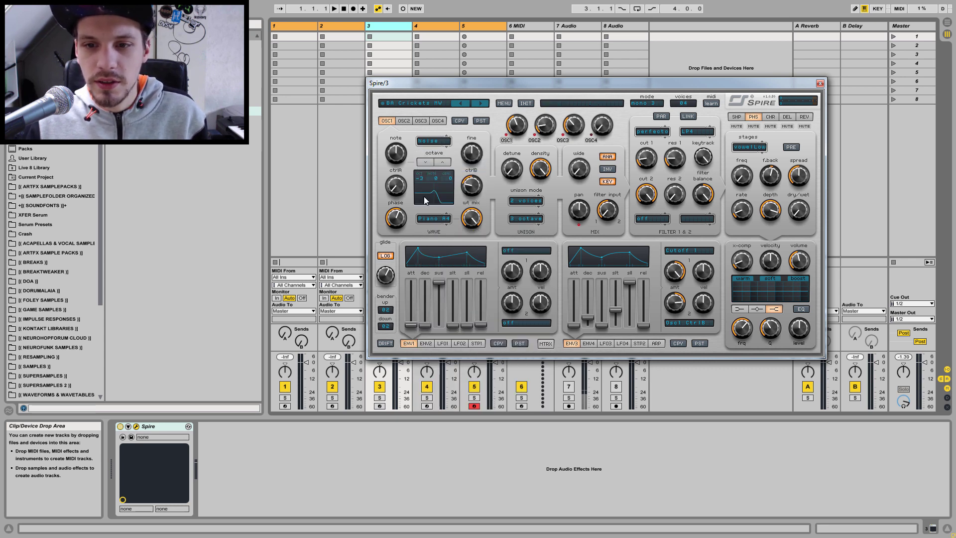
pyautogui.moveTo(472, 193); pyautogui.dragTo(479, 210)
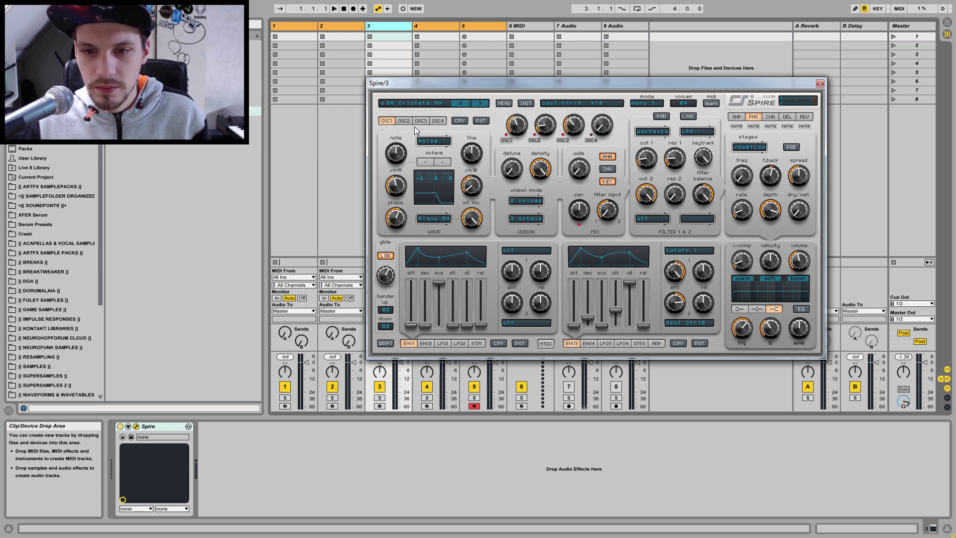
# Step: Switch OSC1 to FM with ctrlB at 40, then to AMSync with ctrlB at 450
pyautogui.click(436, 142)
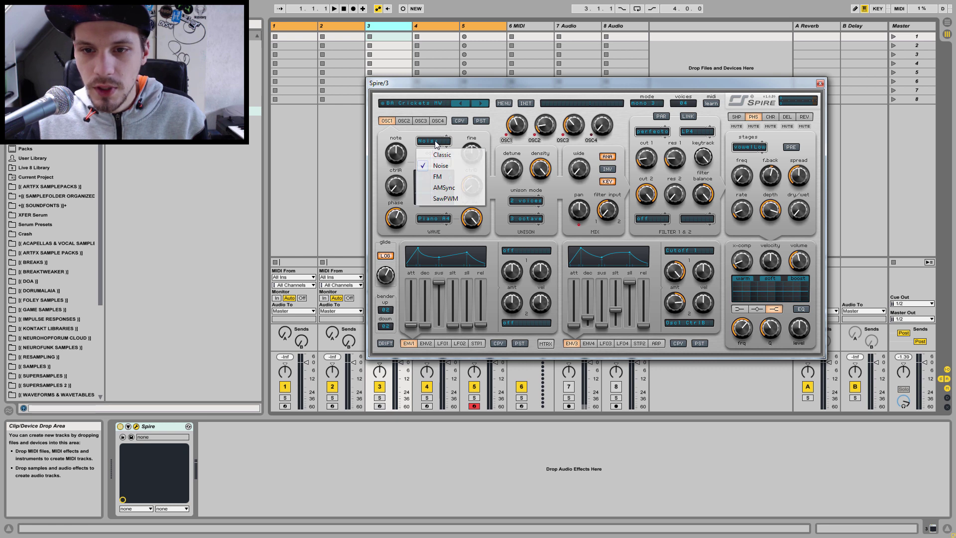
pyautogui.click(443, 179)
pyautogui.moveTo(474, 185); pyautogui.dragTo(491, 138)
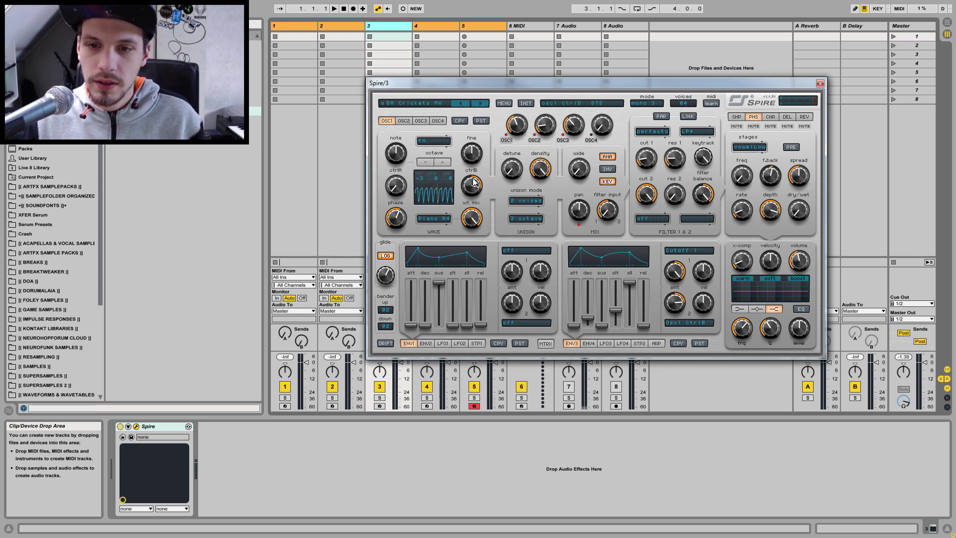
pyautogui.click(446, 141)
pyautogui.click(442, 187)
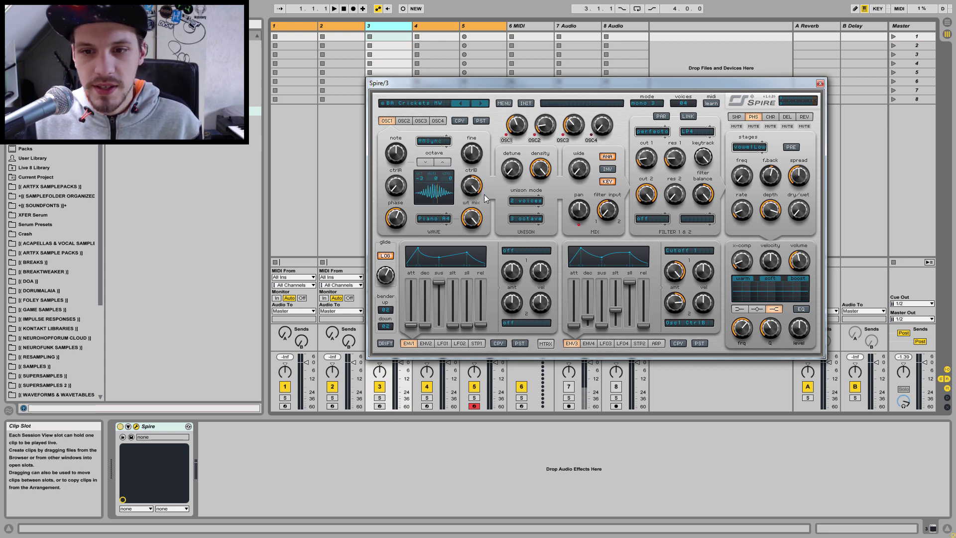
pyautogui.moveTo(483, 188)
pyautogui.mouseDown()
pyautogui.moveTo(479, 245)
pyautogui.moveTo(493, 179)
pyautogui.mouseUp()
# Step: Set OSC1 to SawPWM with ctrlB at 0 and ctrlA at maximum (1000)
pyautogui.click(432, 142)
pyautogui.click(442, 198)
pyautogui.moveTo(468, 199); pyautogui.dragTo(470, 166)
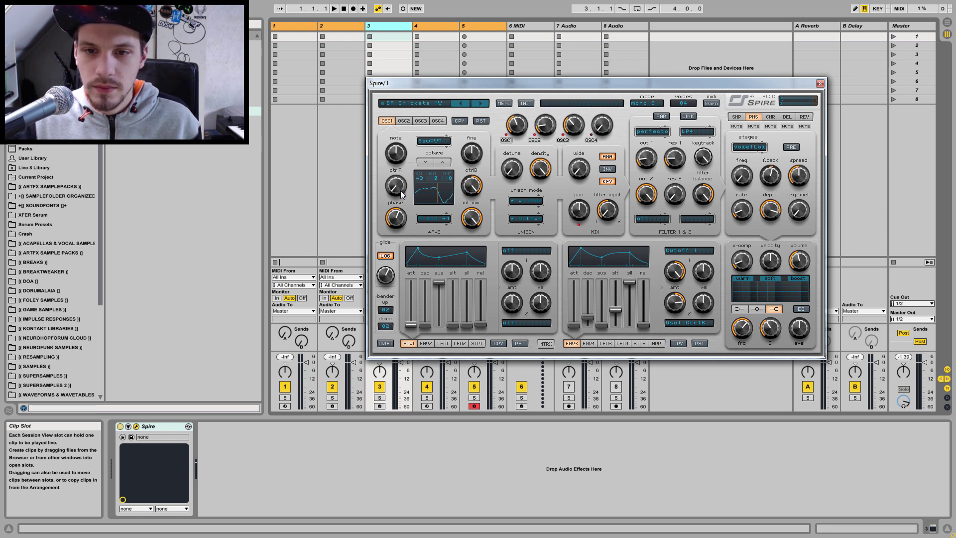
pyautogui.moveTo(404, 192)
pyautogui.mouseDown()
pyautogui.moveTo(397, 178)
pyautogui.moveTo(425, 72)
pyautogui.moveTo(405, 214)
pyautogui.moveTo(426, 113)
pyautogui.moveTo(411, 198)
pyautogui.mouseUp()
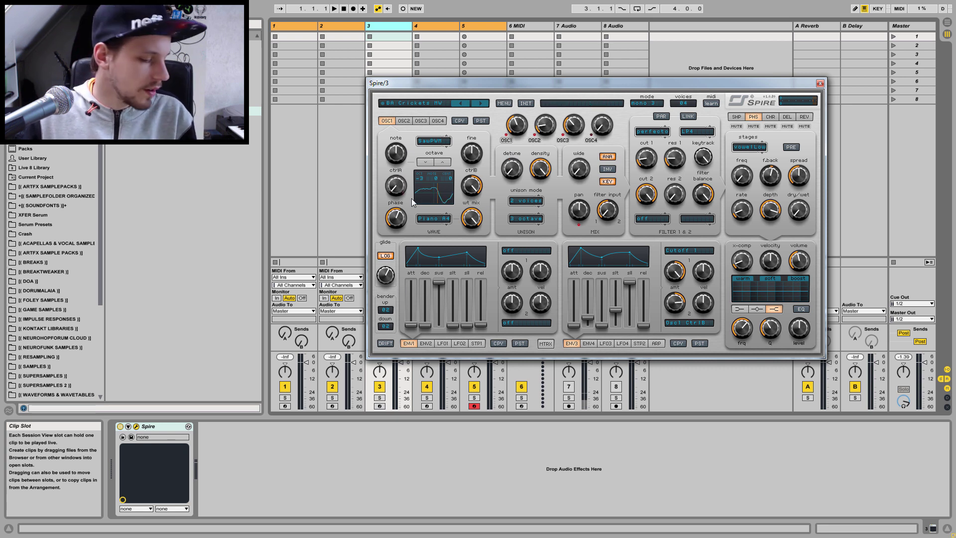
pyautogui.click(509, 124)
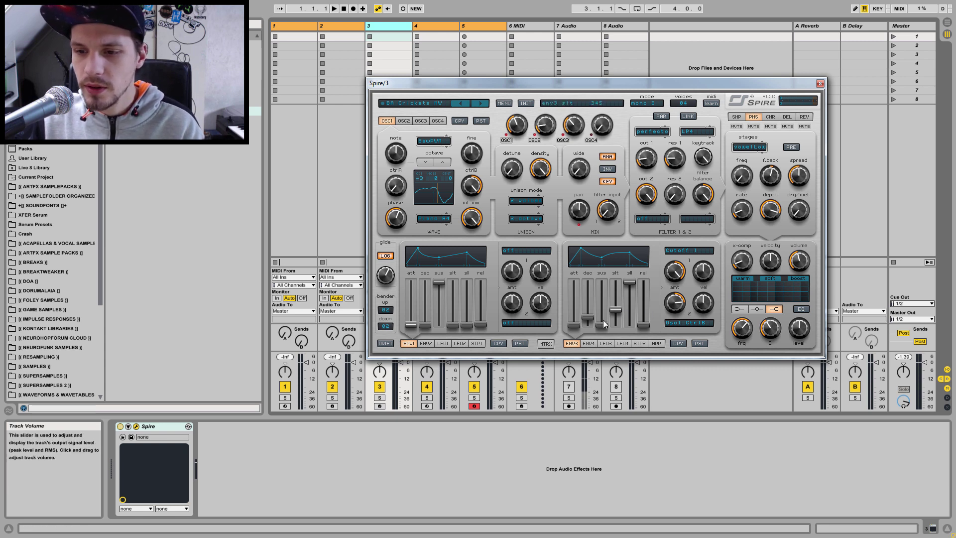
# Step: Show Spire's ARP page, then the STP2 step-sequencer page
pyautogui.click(656, 343)
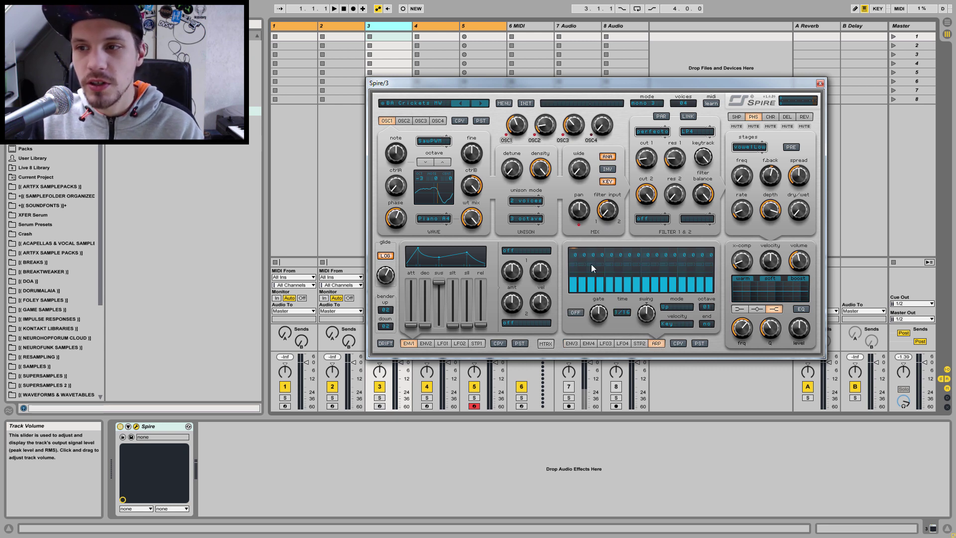
pyautogui.click(644, 342)
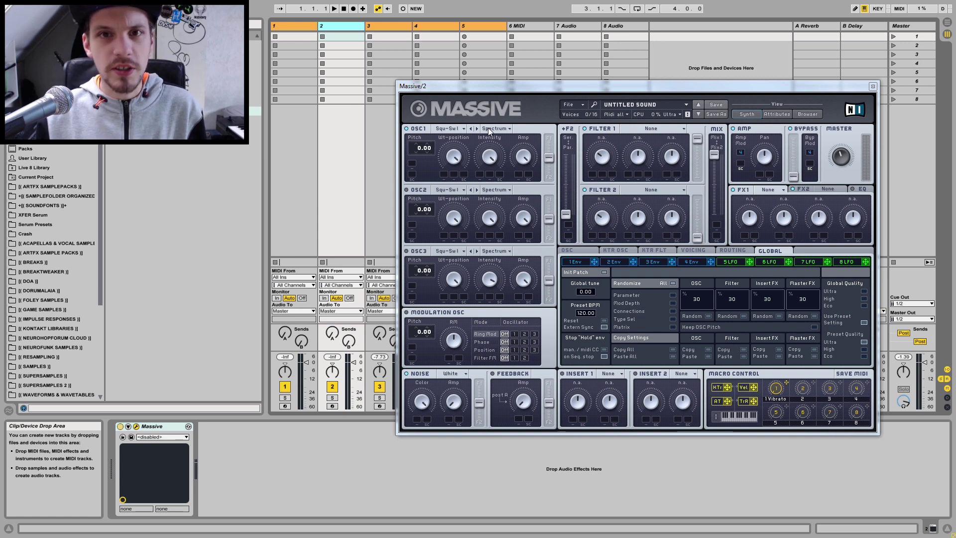
# Step: Open Massive OSC1's wavetable list without choosing, leaving it on Squ-Swl
pyautogui.click(452, 131)
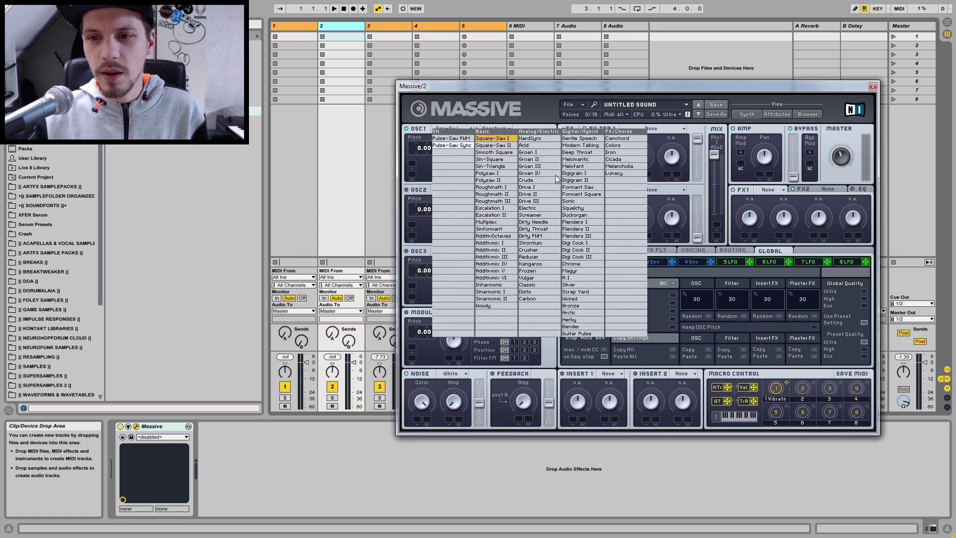
pyautogui.click(645, 87)
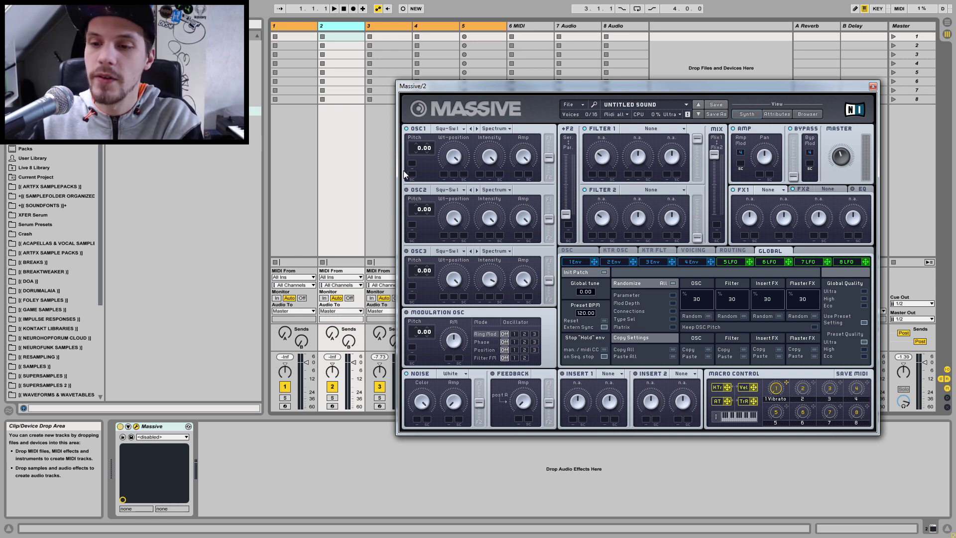
# Step: Show the routing diagram and browse OSC1 wavetables and Filter 1 types without changing them
pyautogui.click(729, 251)
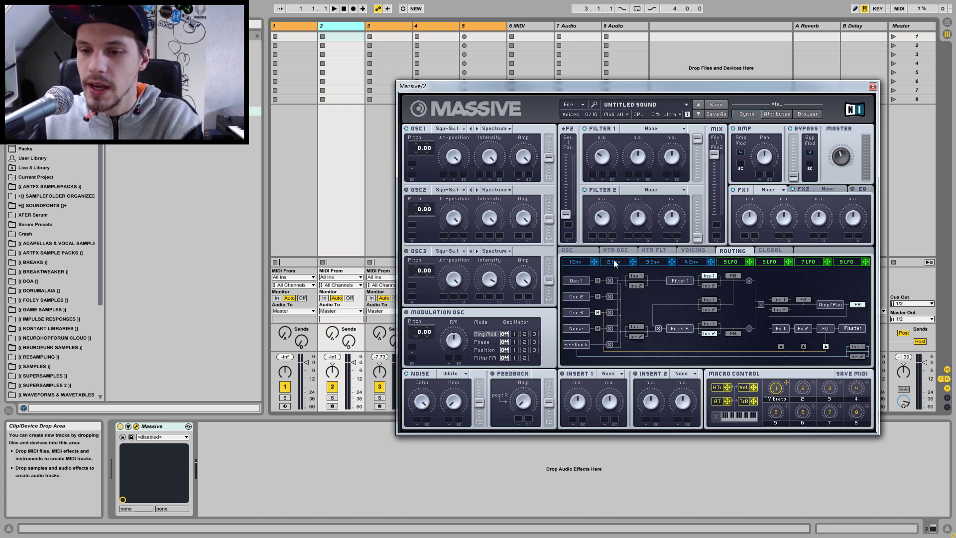
pyautogui.click(446, 129)
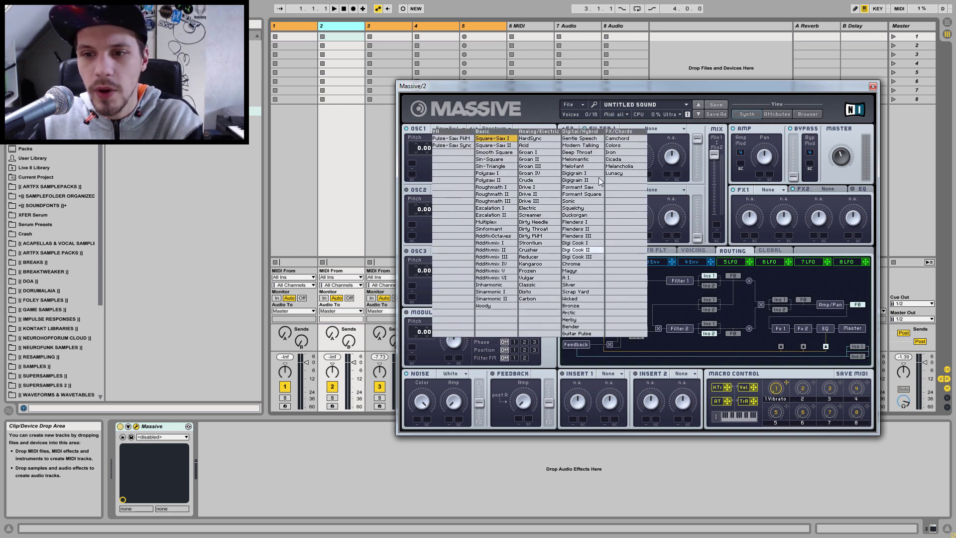
pyautogui.click(677, 87)
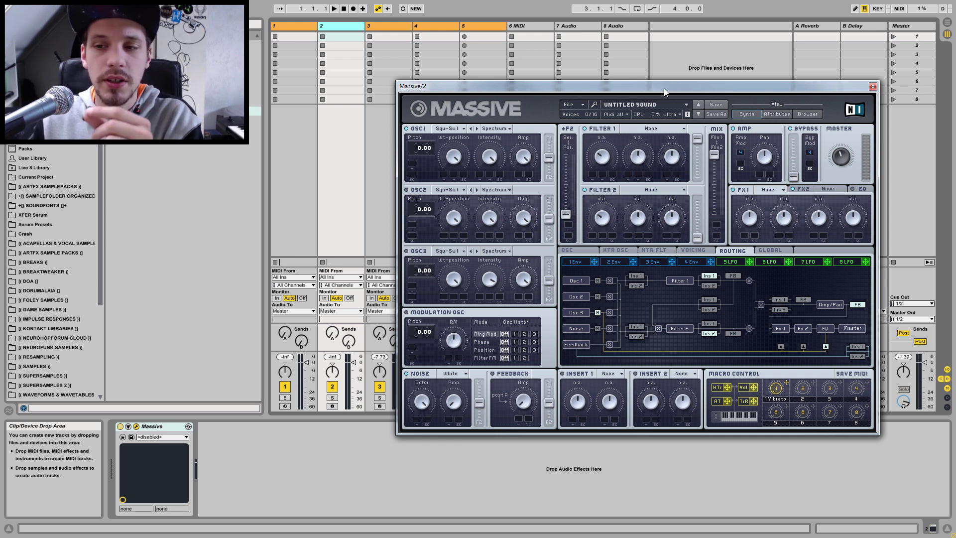
pyautogui.click(647, 129)
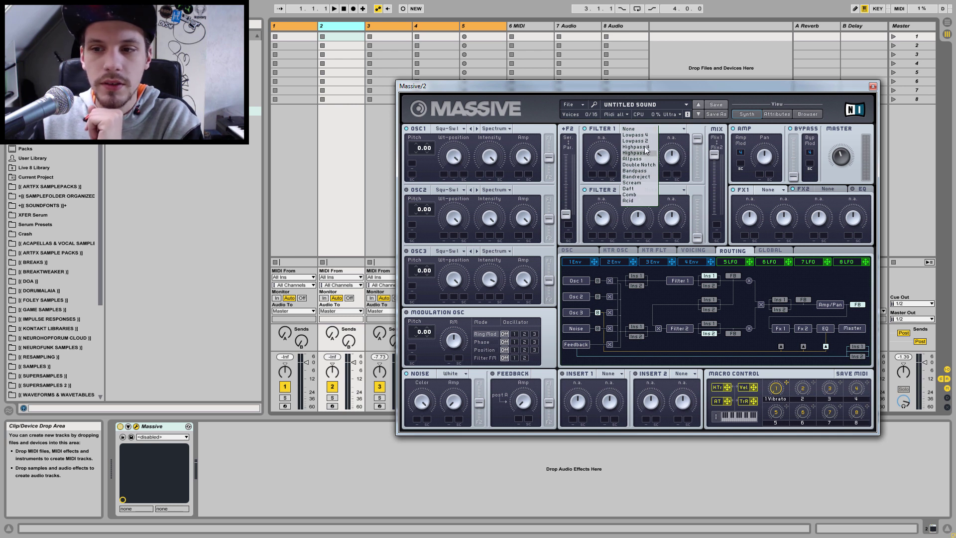
pyautogui.click(676, 133)
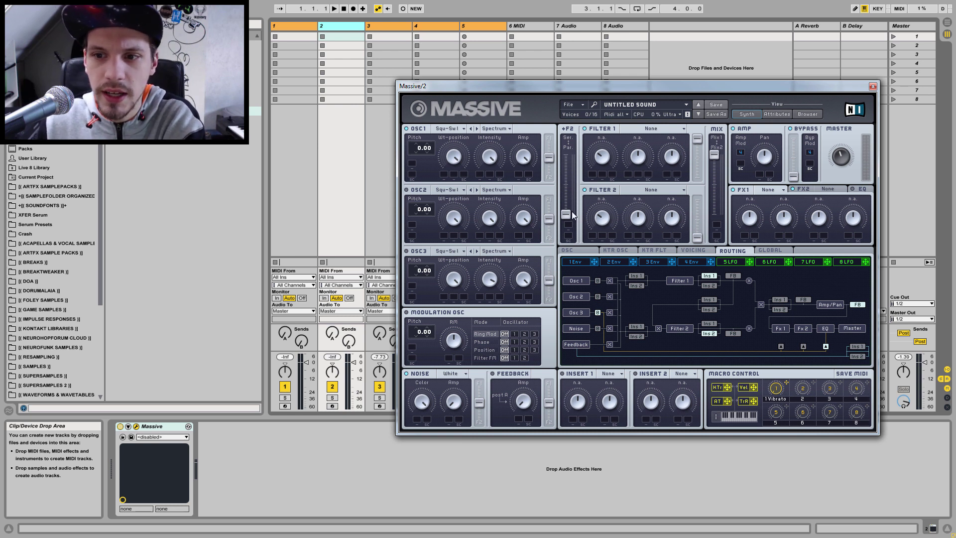
# Step: Sweep the F2 Ser/Par blend slider and browse FX1 effects, leaving FX1 at None
pyautogui.moveTo(568, 141); pyautogui.dragTo(566, 214)
pyautogui.moveTo(572, 160)
pyautogui.mouseDown()
pyautogui.moveTo(574, 148)
pyautogui.moveTo(572, 209)
pyautogui.moveTo(580, 118)
pyautogui.moveTo(570, 206)
pyautogui.moveTo(568, 144)
pyautogui.mouseUp()
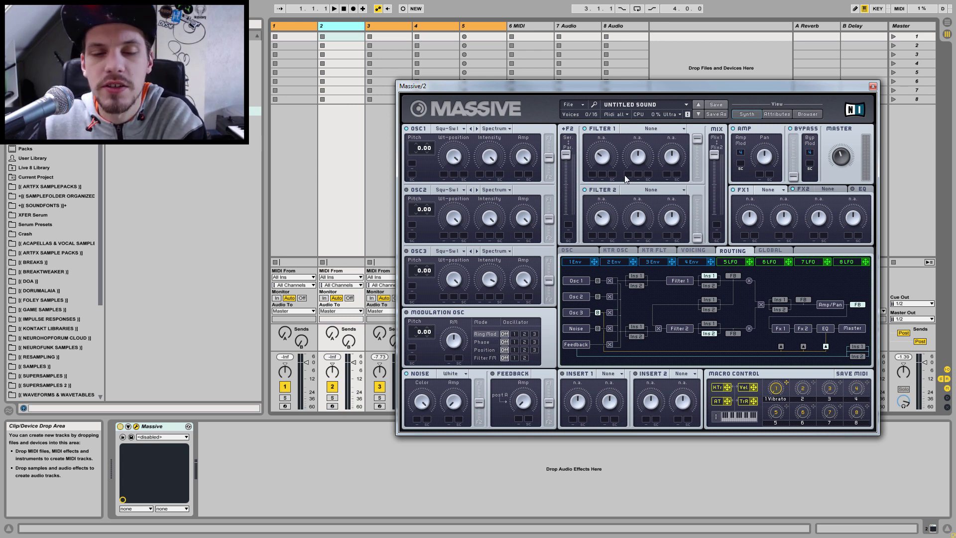
pyautogui.click(769, 190)
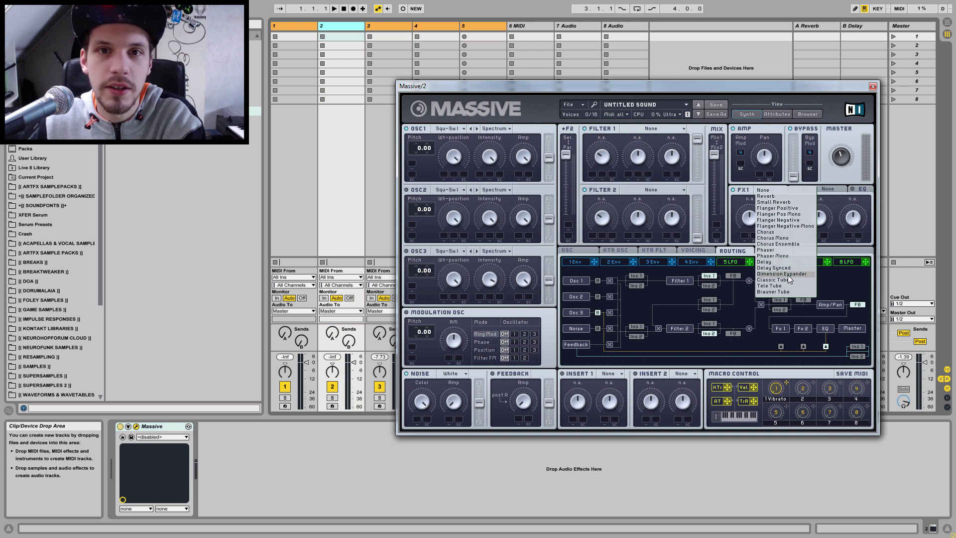
pyautogui.click(692, 250)
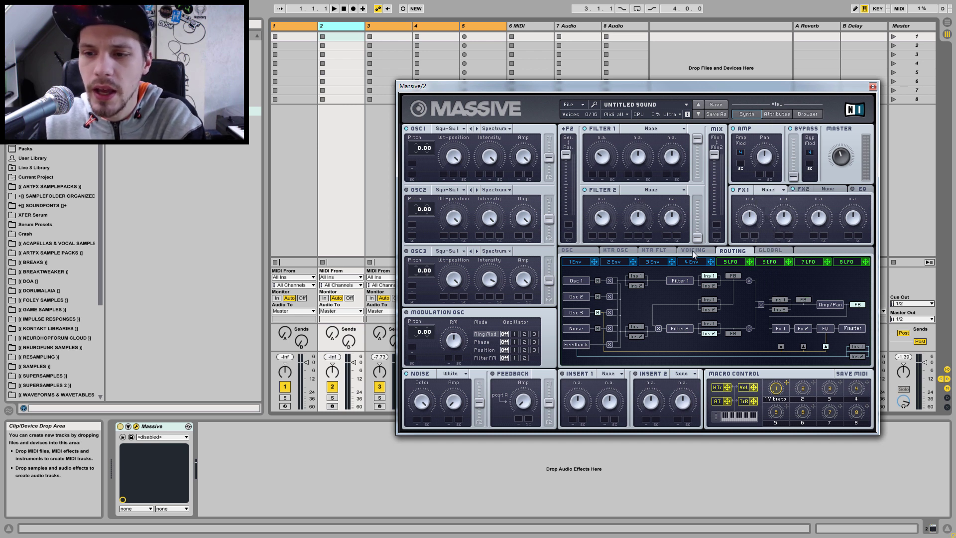
pyautogui.click(692, 250)
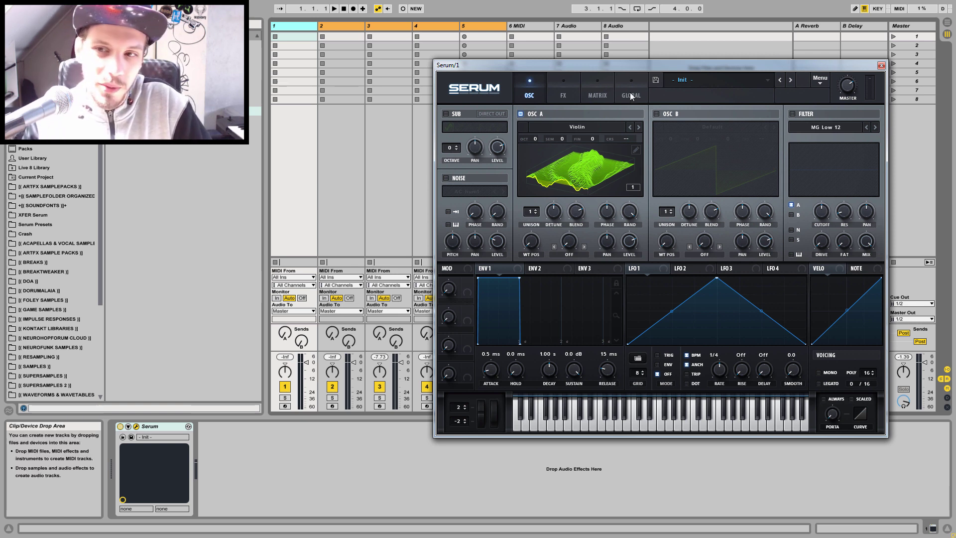
# Step: Open the Oscillator A Table Edit window for the Violin wavetable
pyautogui.click(637, 149)
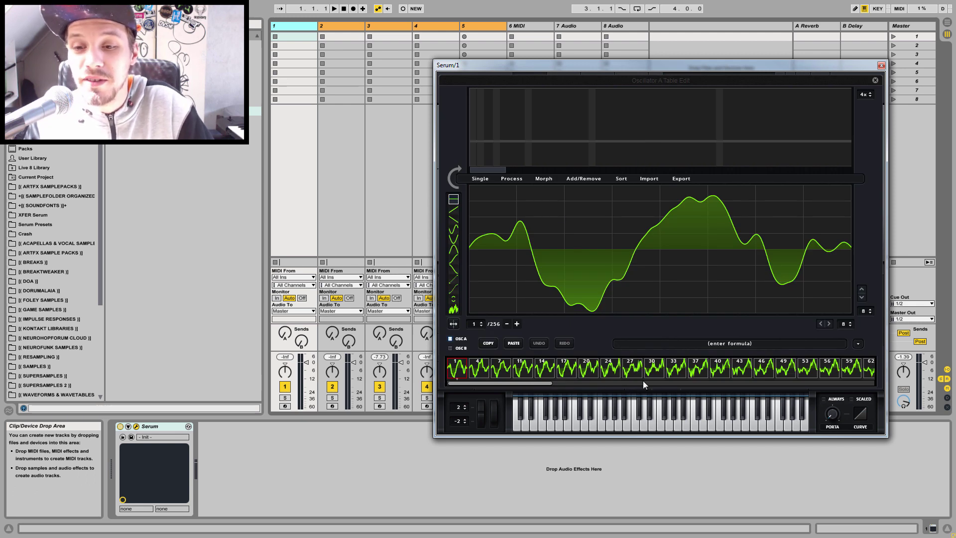
pyautogui.moveTo(548, 380); pyautogui.dragTo(502, 381)
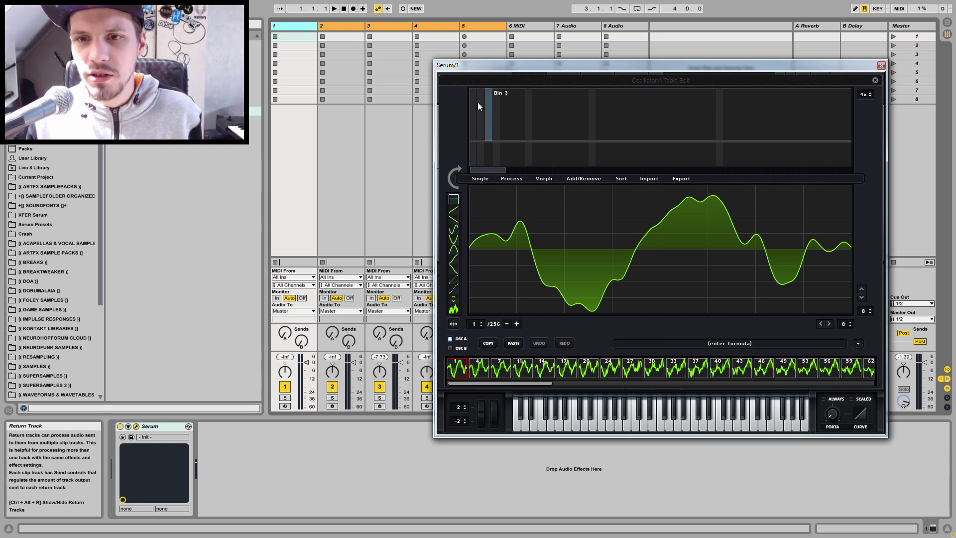
# Step: Reduce the frame to a sine, draw in extra harmonics, and add a descending ramp
pyautogui.moveTo(471, 102); pyautogui.dragTo(468, 58)
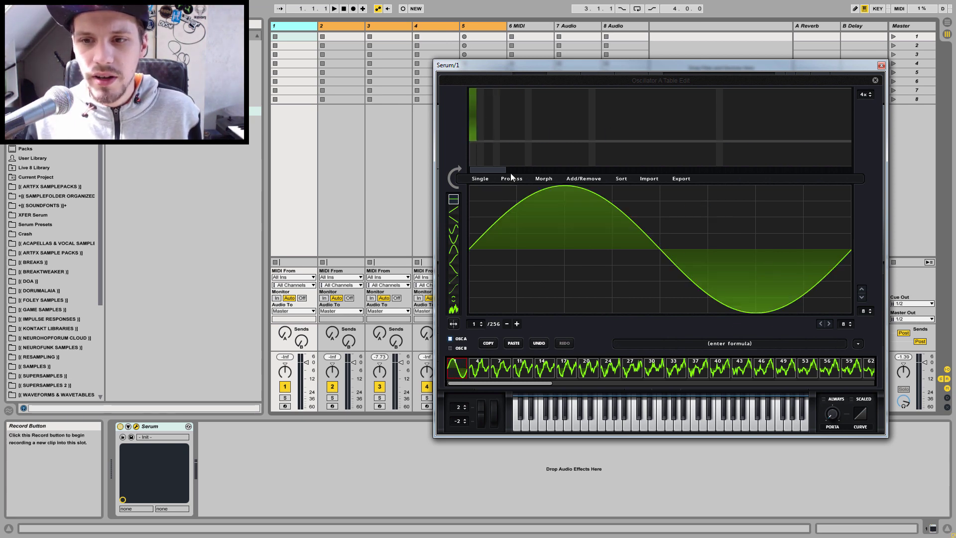
pyautogui.moveTo(510, 110)
pyautogui.mouseDown()
pyautogui.moveTo(577, 106)
pyautogui.moveTo(531, 114)
pyautogui.moveTo(580, 131)
pyautogui.moveTo(631, 118)
pyautogui.mouseUp()
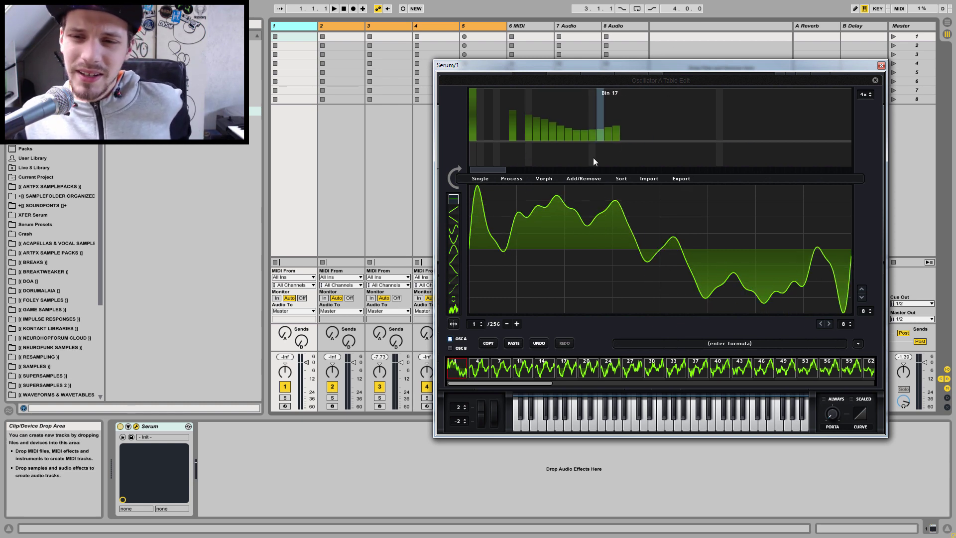
pyautogui.click(453, 220)
pyautogui.moveTo(482, 193)
pyautogui.mouseDown()
pyautogui.moveTo(581, 232)
pyautogui.moveTo(846, 301)
pyautogui.mouseUp()
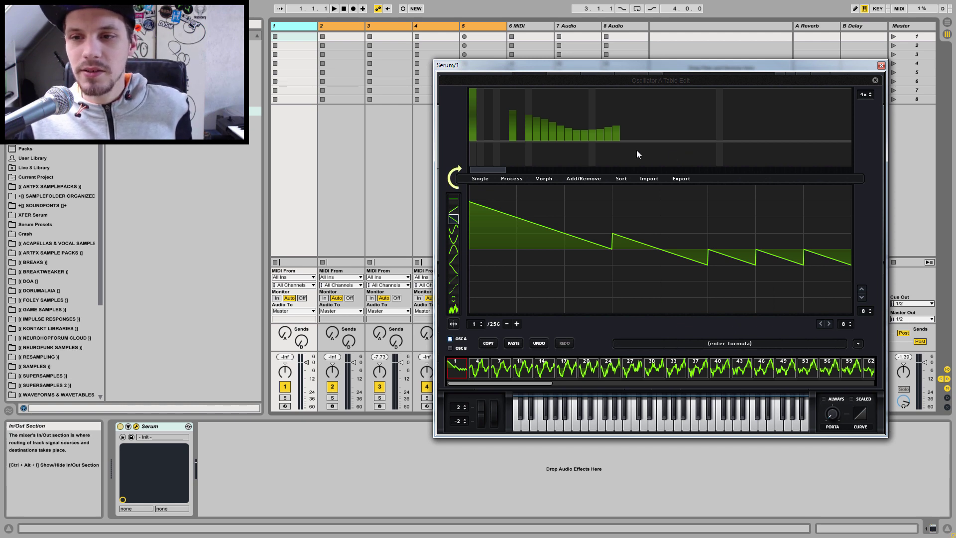
# Step: Apply the harmonic edit across the whole table and close the wavetable editor
pyautogui.click(449, 177)
pyautogui.moveTo(483, 172); pyautogui.dragTo(458, 169)
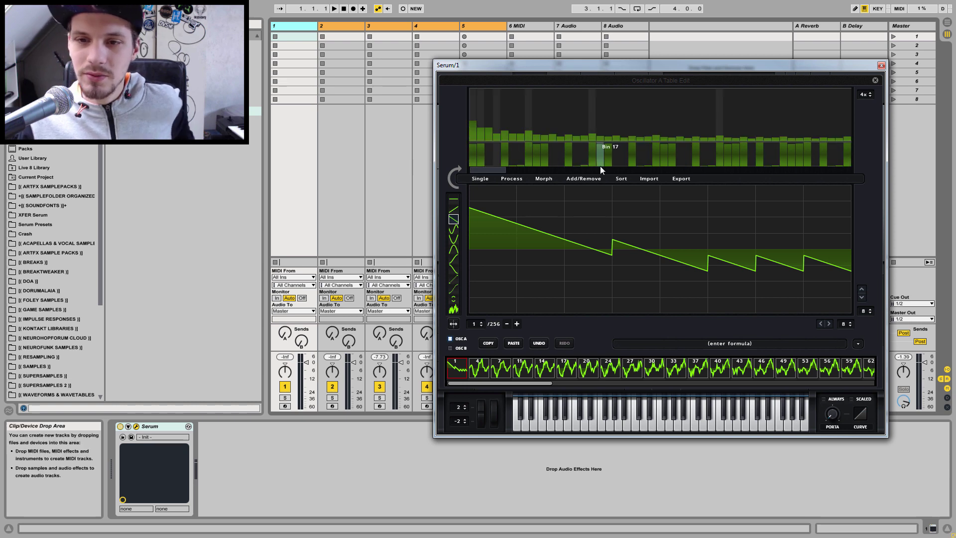
pyautogui.click(875, 83)
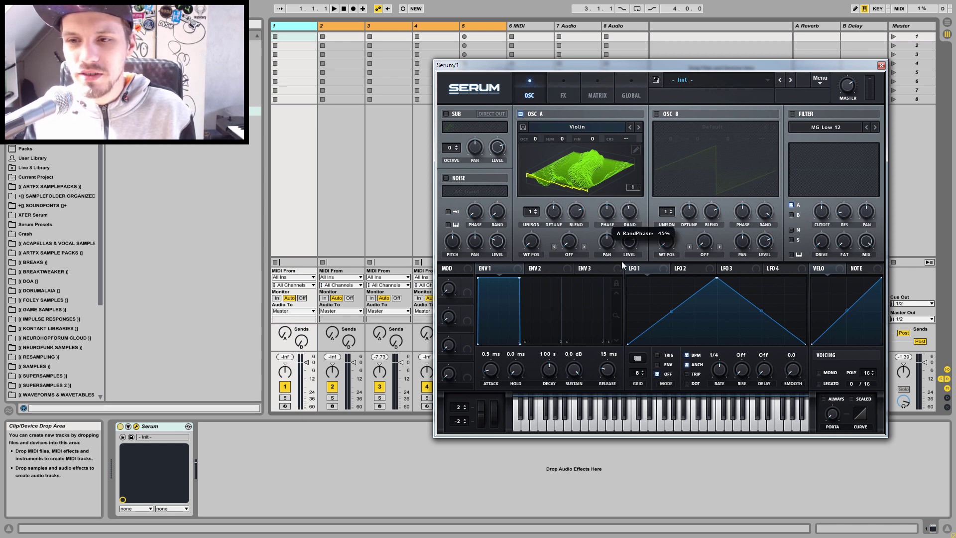
# Step: Set oscillator A to 7 unison voices with phase RAND at 100%, using the 2D wavetable view
pyautogui.moveTo(623, 253); pyautogui.dragTo(646, 178)
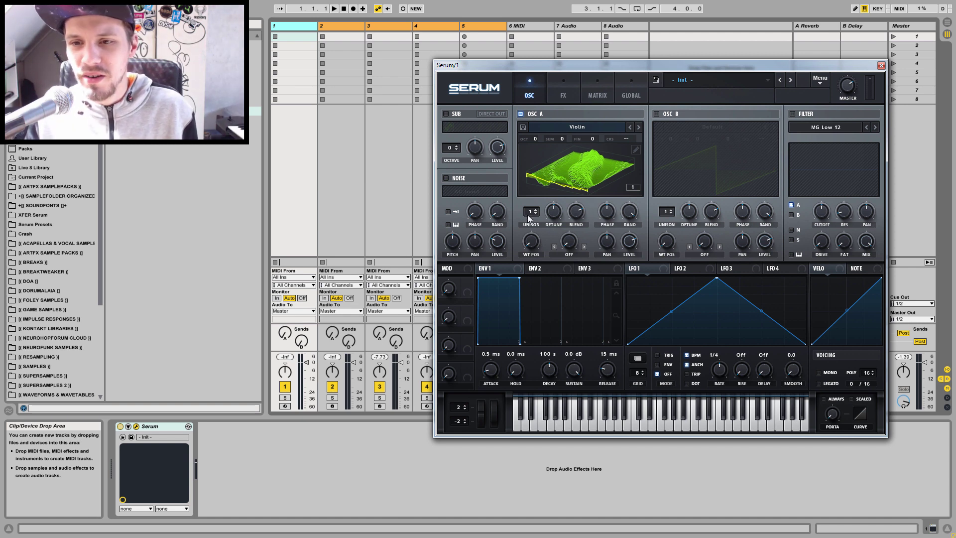
pyautogui.moveTo(530, 211); pyautogui.dragTo(530, 164)
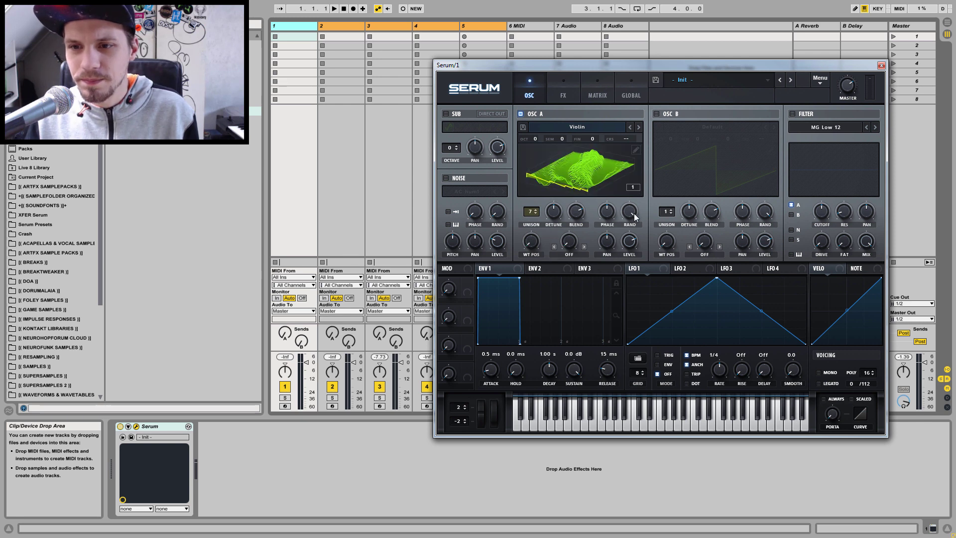
pyautogui.moveTo(634, 215); pyautogui.dragTo(629, 247)
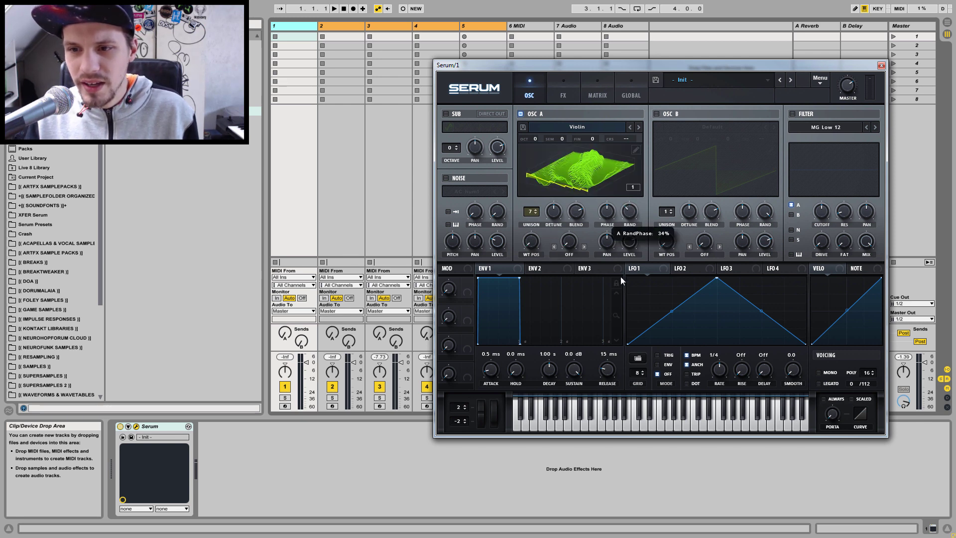
pyautogui.click(610, 167)
pyautogui.moveTo(630, 213); pyautogui.dragTo(635, 228)
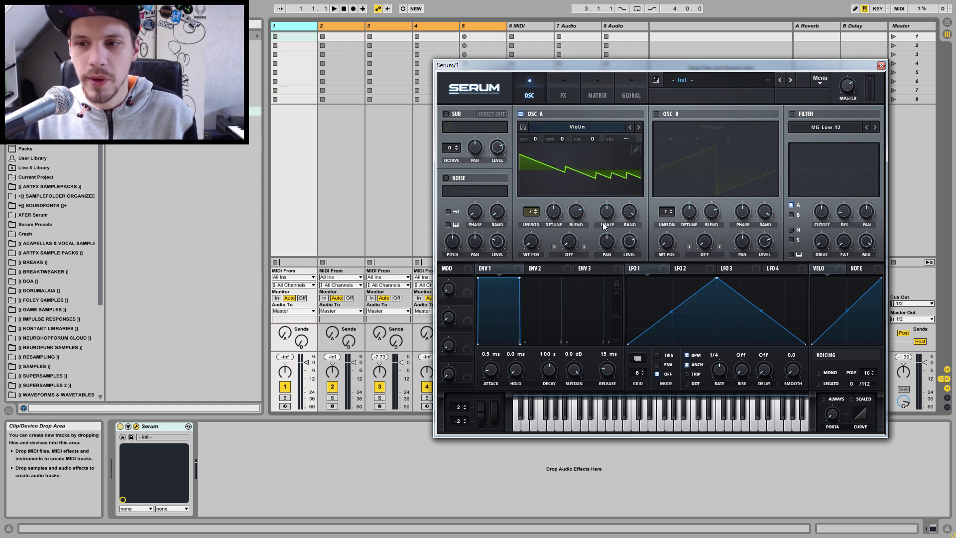
pyautogui.moveTo(628, 214); pyautogui.dragTo(608, 292)
pyautogui.moveTo(637, 217)
pyautogui.mouseDown()
pyautogui.moveTo(636, 197)
pyautogui.moveTo(633, 211)
pyautogui.mouseUp()
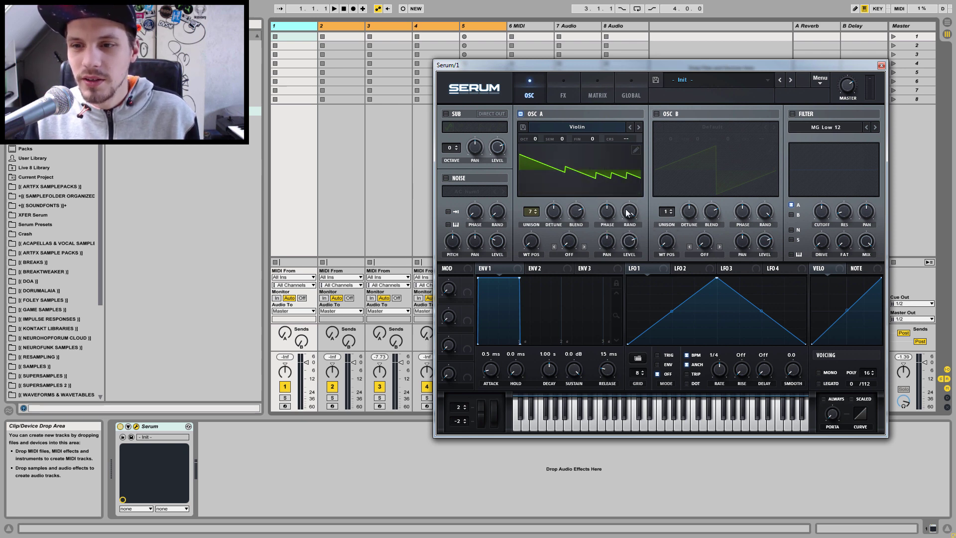
pyautogui.doubleClick(634, 212)
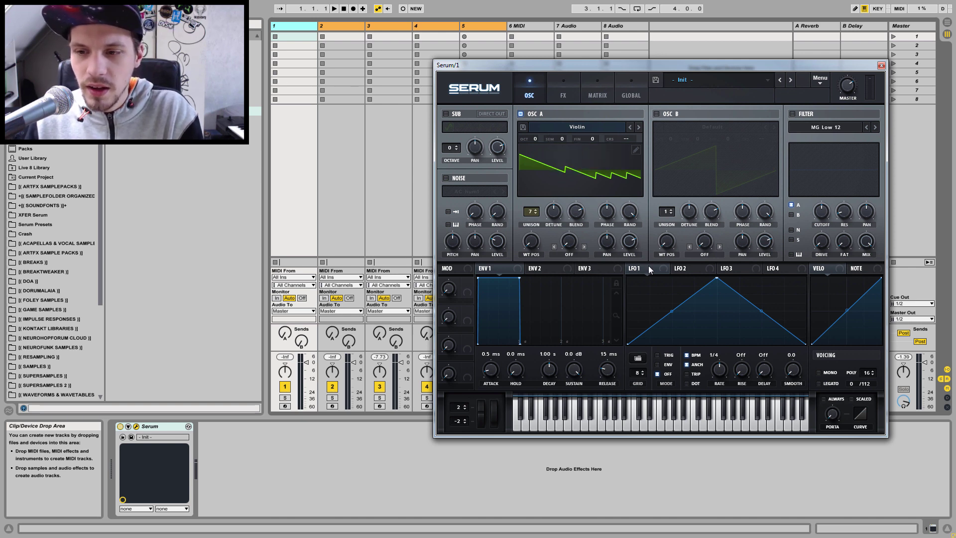
# Step: On LFO 1, skew the peak toward the left of the shape
pyautogui.click(690, 269)
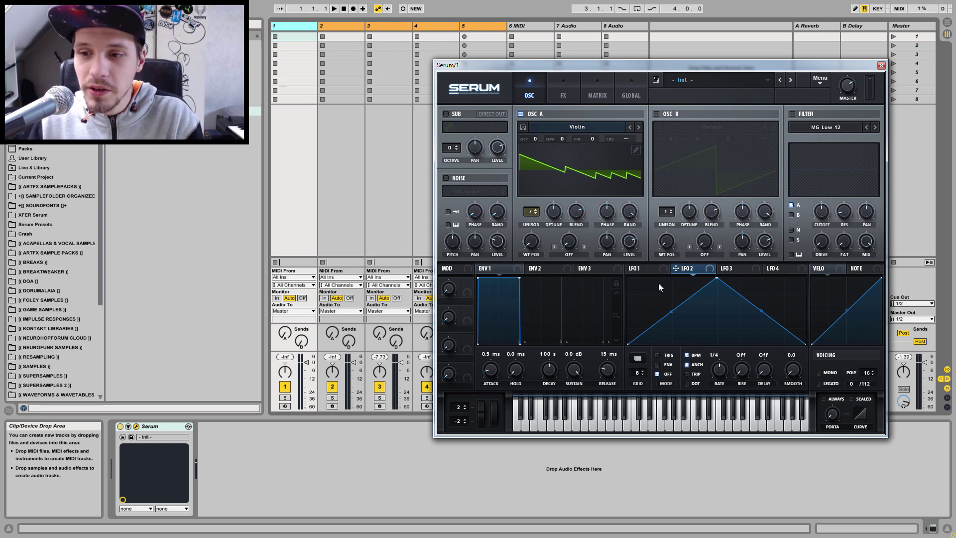
pyautogui.click(649, 267)
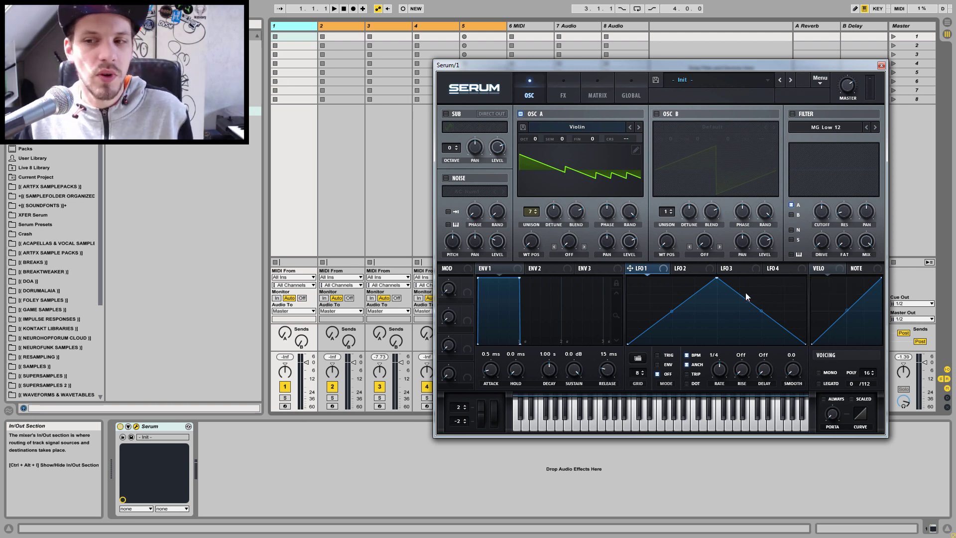
pyautogui.moveTo(715, 278); pyautogui.dragTo(650, 264)
pyautogui.rightClick(680, 292)
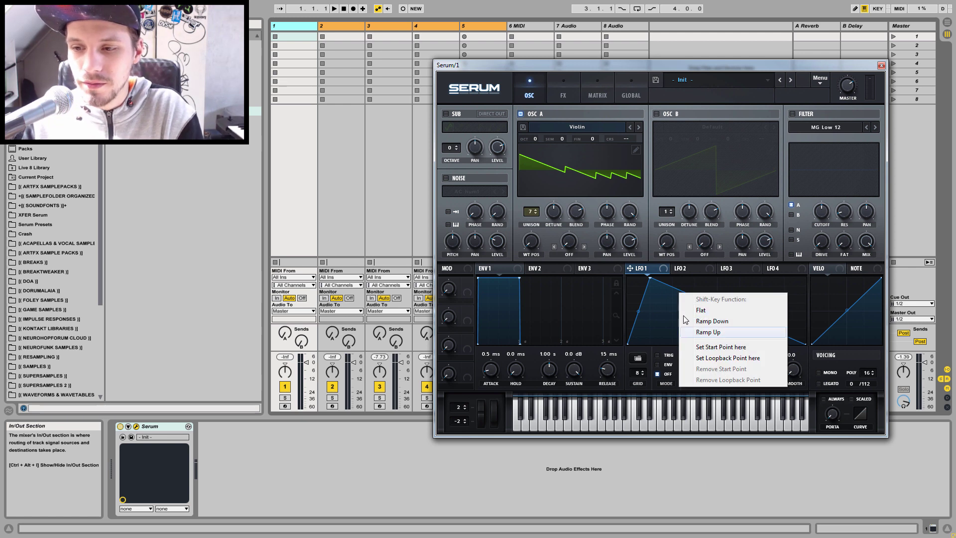
pyautogui.click(673, 319)
# Step: Add and drag points on LFO 1 to form a jagged four-peak zigzag
pyautogui.doubleClick(688, 294)
pyautogui.moveTo(687, 294); pyautogui.dragTo(679, 335)
pyautogui.doubleClick(742, 343)
pyautogui.moveTo(742, 343); pyautogui.dragTo(713, 278)
pyautogui.doubleClick(772, 321)
pyautogui.moveTo(771, 321); pyautogui.dragTo(762, 295)
pyautogui.doubleClick(765, 328)
pyautogui.doubleClick(786, 326)
pyautogui.moveTo(787, 326); pyautogui.dragTo(776, 343)
pyautogui.doubleClick(794, 283)
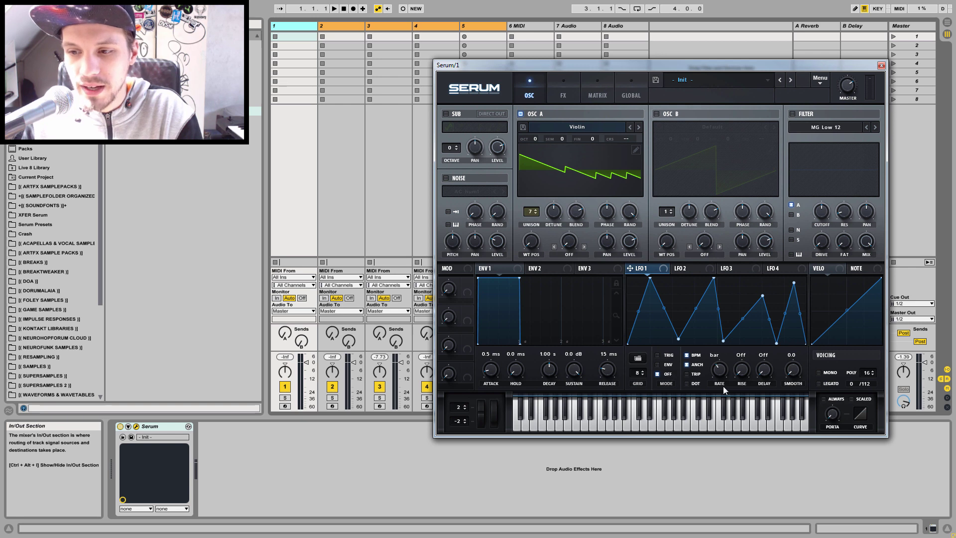
# Step: Set the LFO 1 rate to 32 bars and bend its first rise into a curve
pyautogui.moveTo(724, 380); pyautogui.dragTo(720, 404)
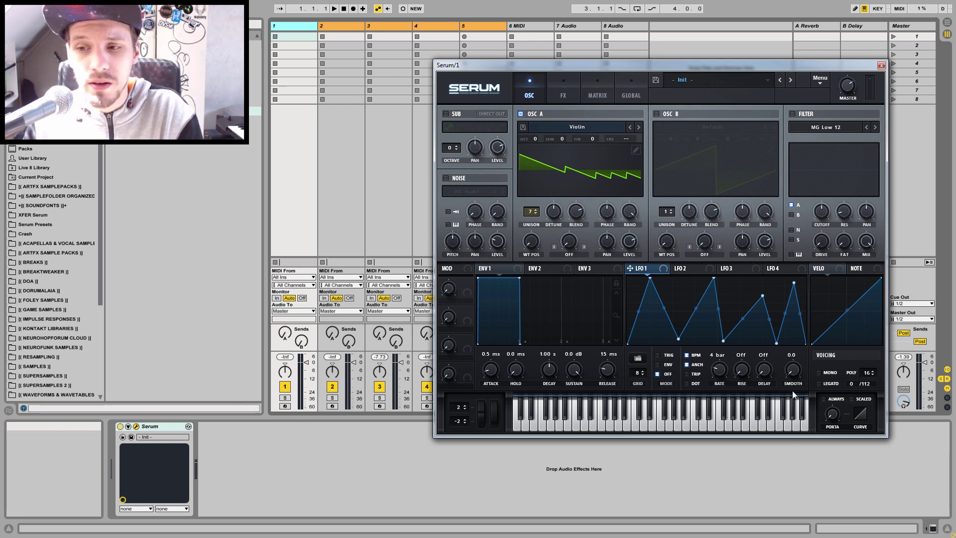
pyautogui.moveTo(727, 377); pyautogui.dragTo(721, 476)
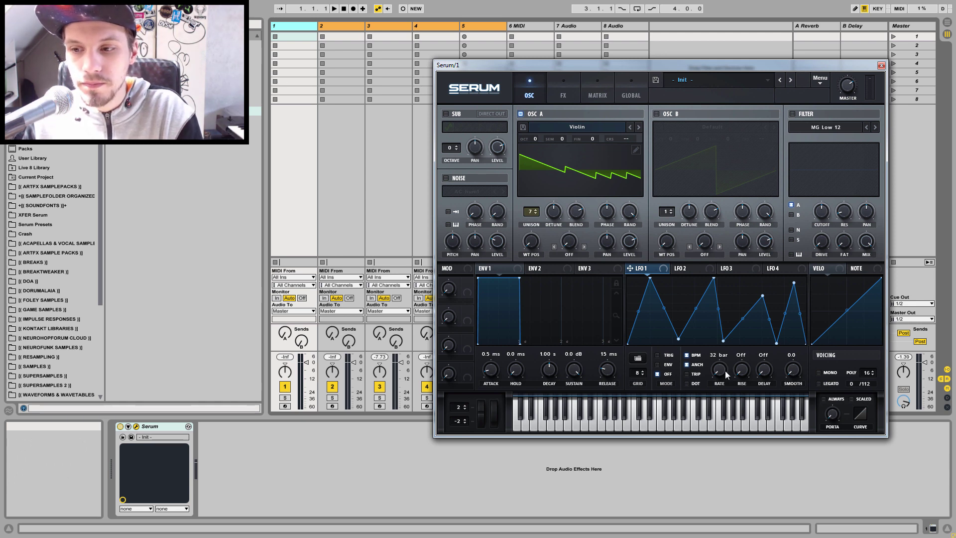
pyautogui.moveTo(725, 370)
pyautogui.mouseDown()
pyautogui.moveTo(737, 254)
pyautogui.moveTo(711, 364)
pyautogui.mouseUp()
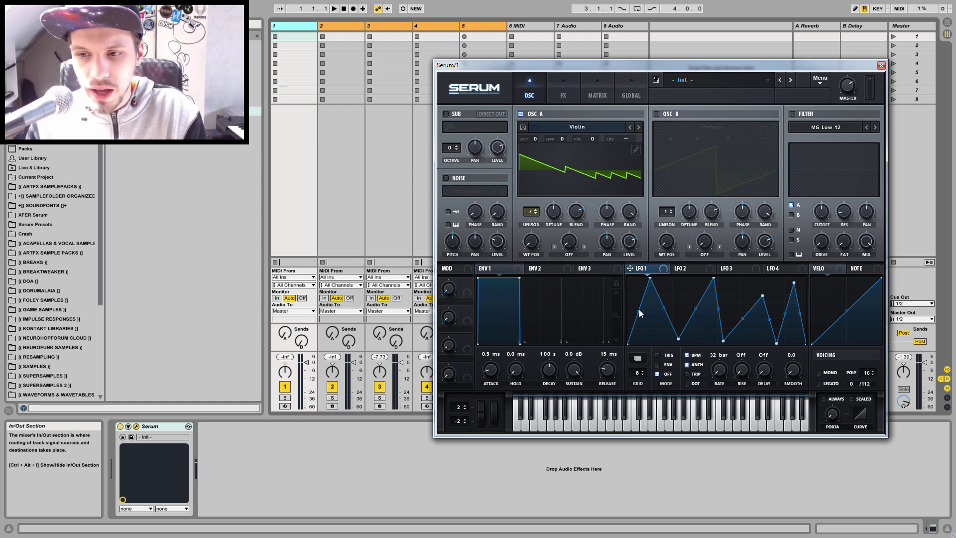
pyautogui.moveTo(637, 311)
pyautogui.mouseDown()
pyautogui.moveTo(638, 289)
pyautogui.moveTo(633, 341)
pyautogui.moveTo(636, 294)
pyautogui.moveTo(632, 308)
pyautogui.mouseUp()
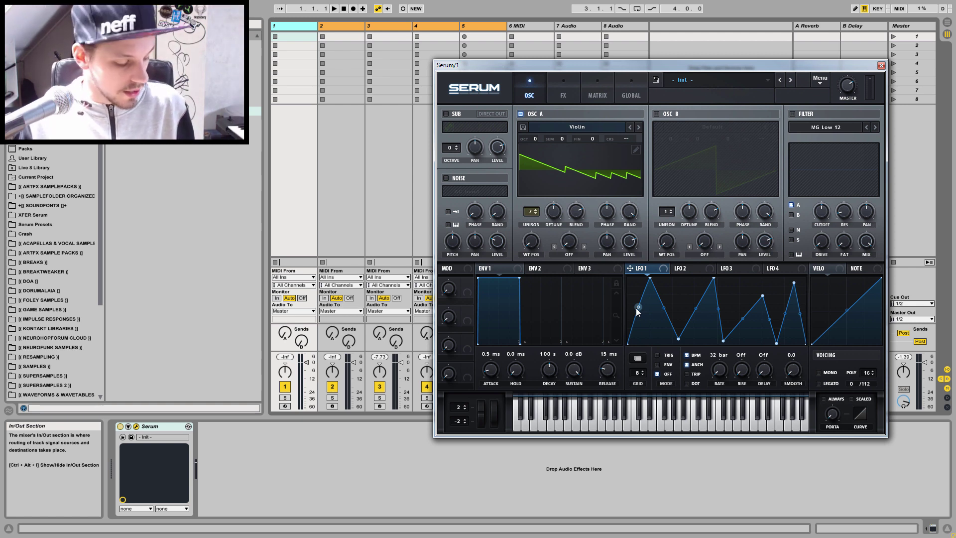
# Step: Enable the filter and browse the filter type list, keeping MG Low 12
pyautogui.click(793, 113)
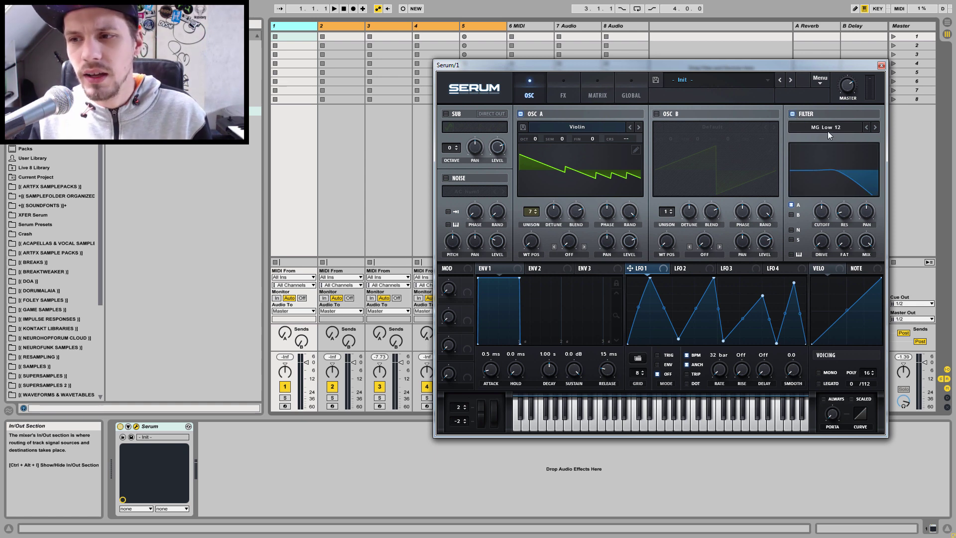
pyautogui.click(827, 130)
pyautogui.moveTo(833, 140)
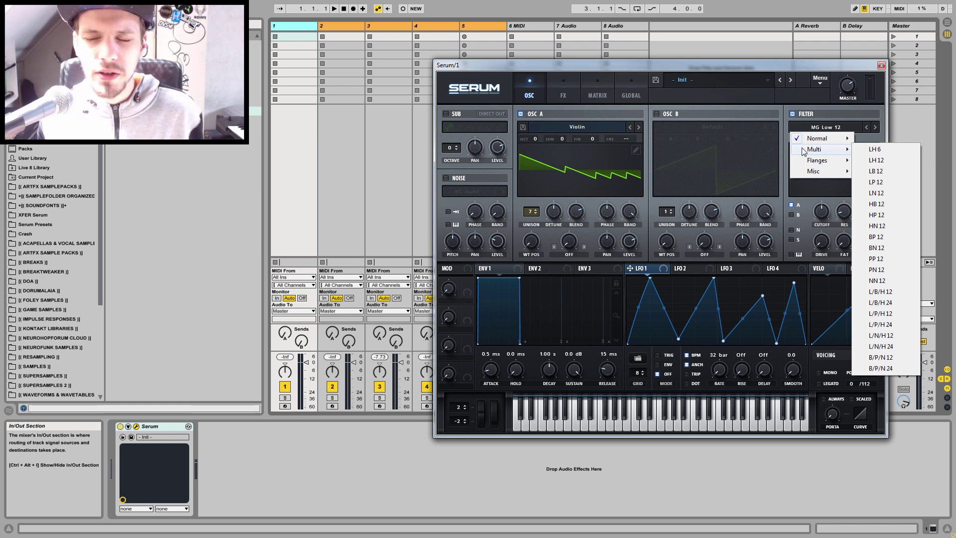
pyautogui.moveTo(816, 162)
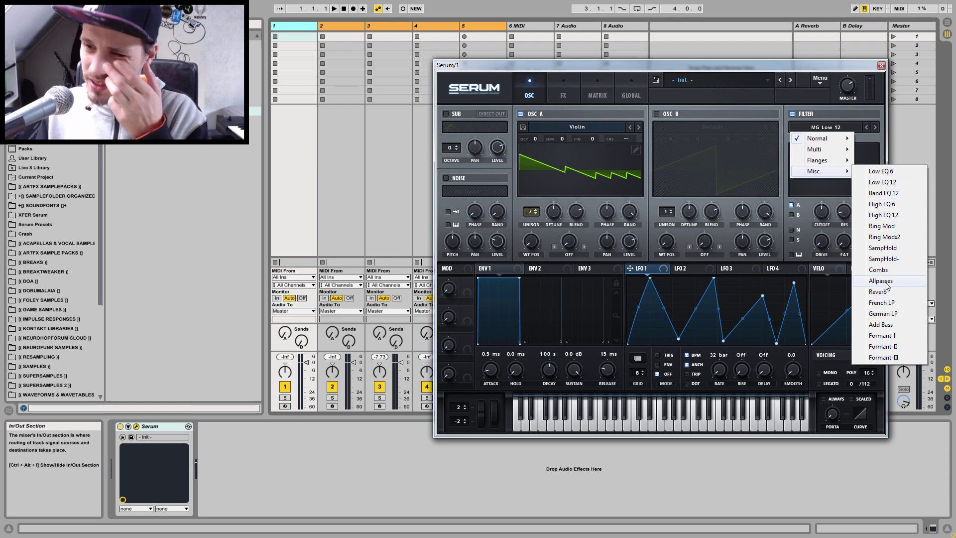
pyautogui.click(713, 64)
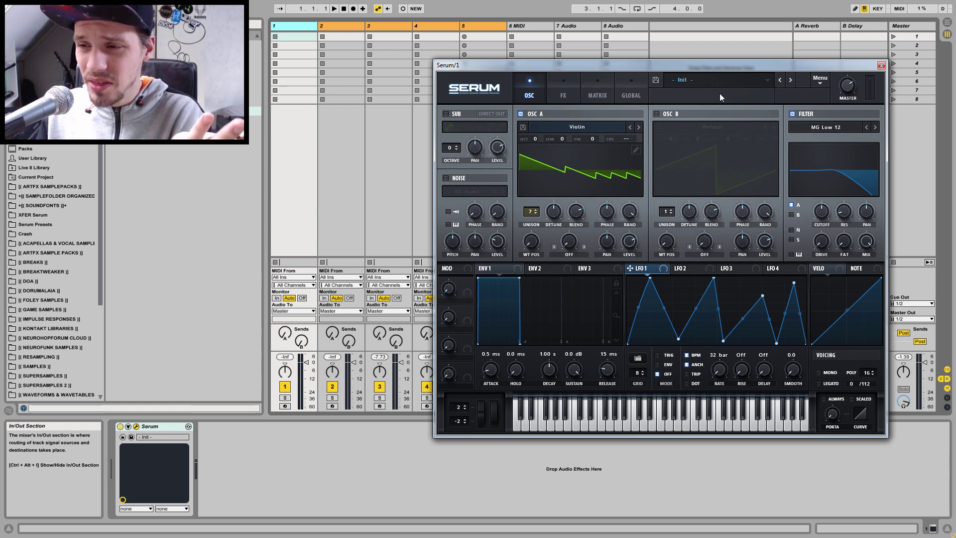